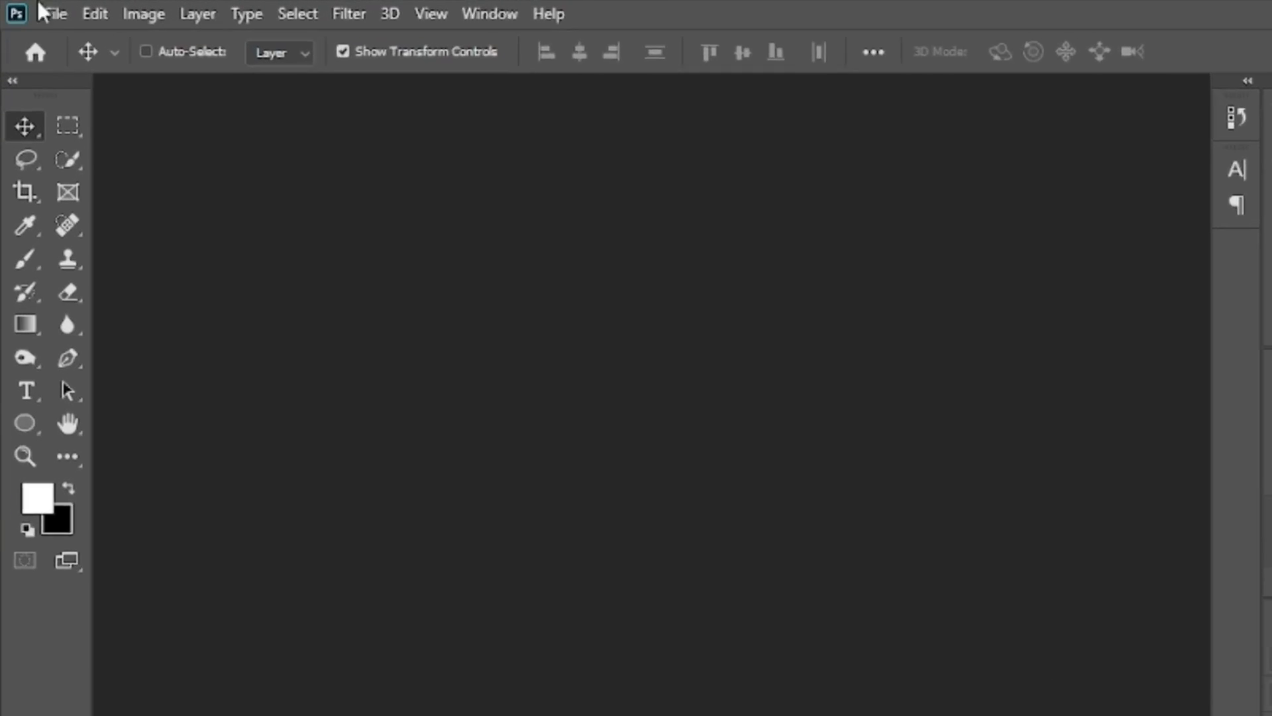
# - Create a new 1080 x 1080 px document at 300 ppi with RGB color and a white background
pyautogui.click(41, 10)
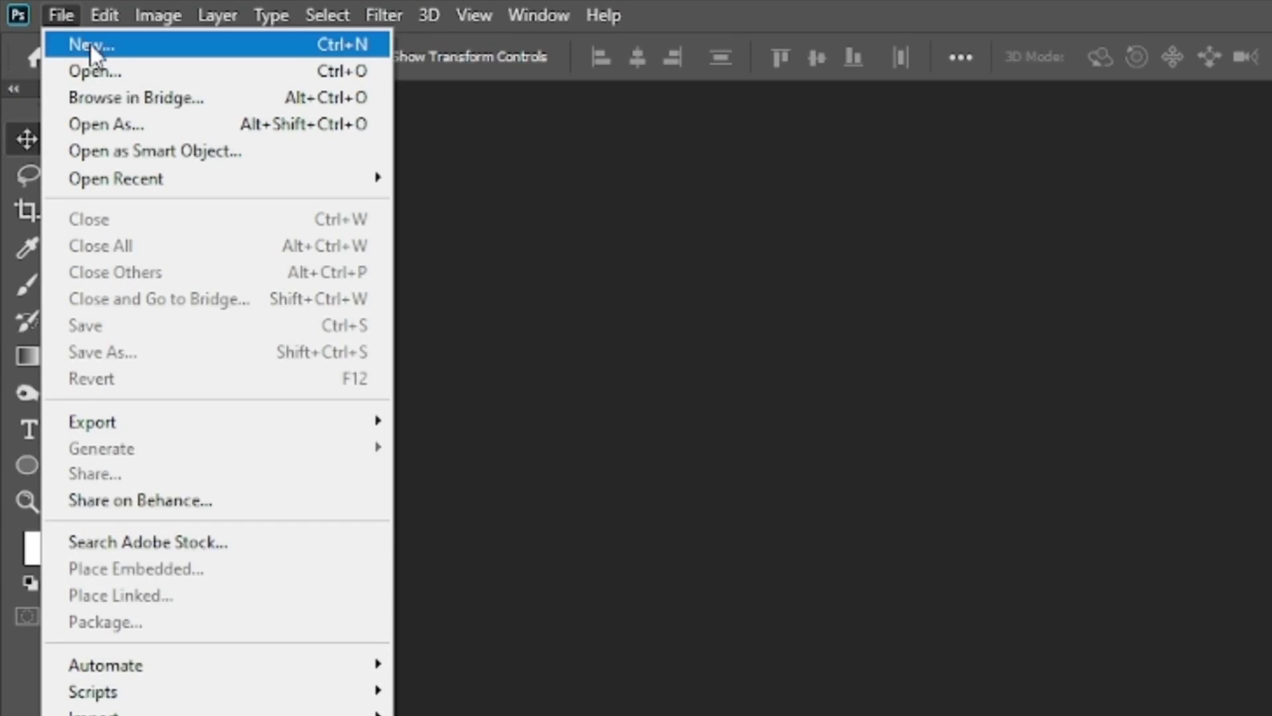
pyautogui.click(63, 29)
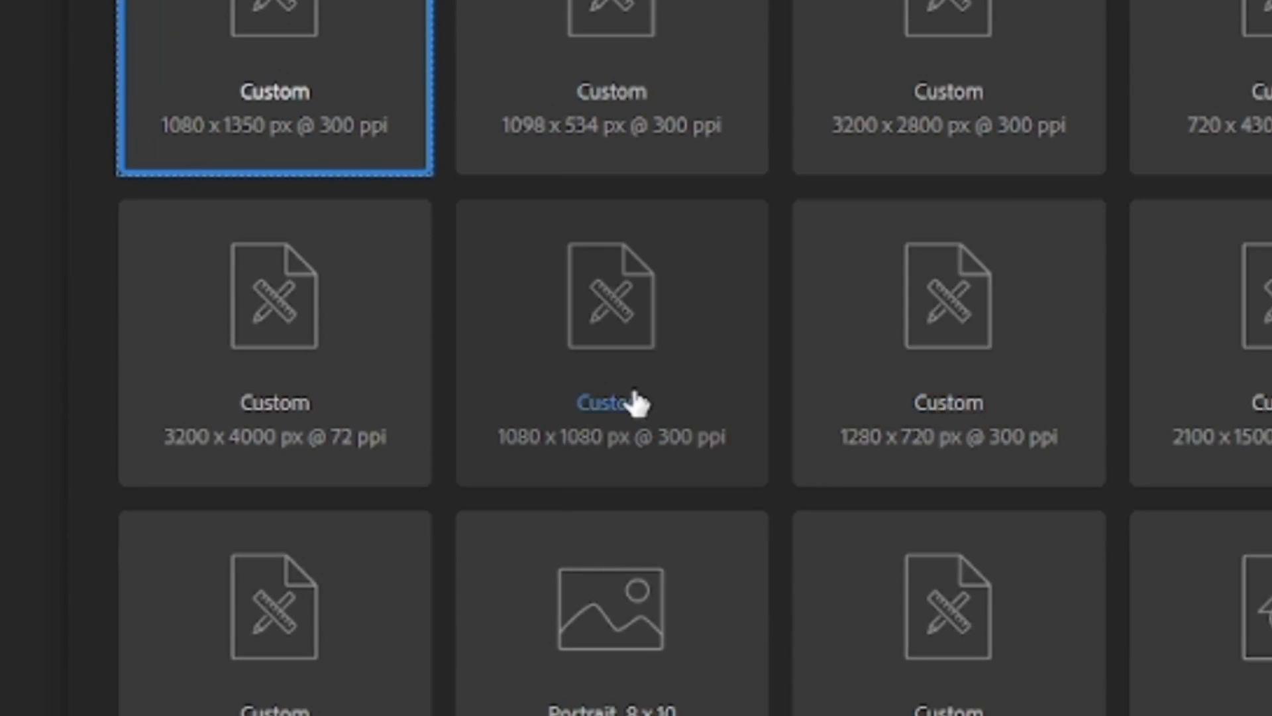
pyautogui.click(636, 401)
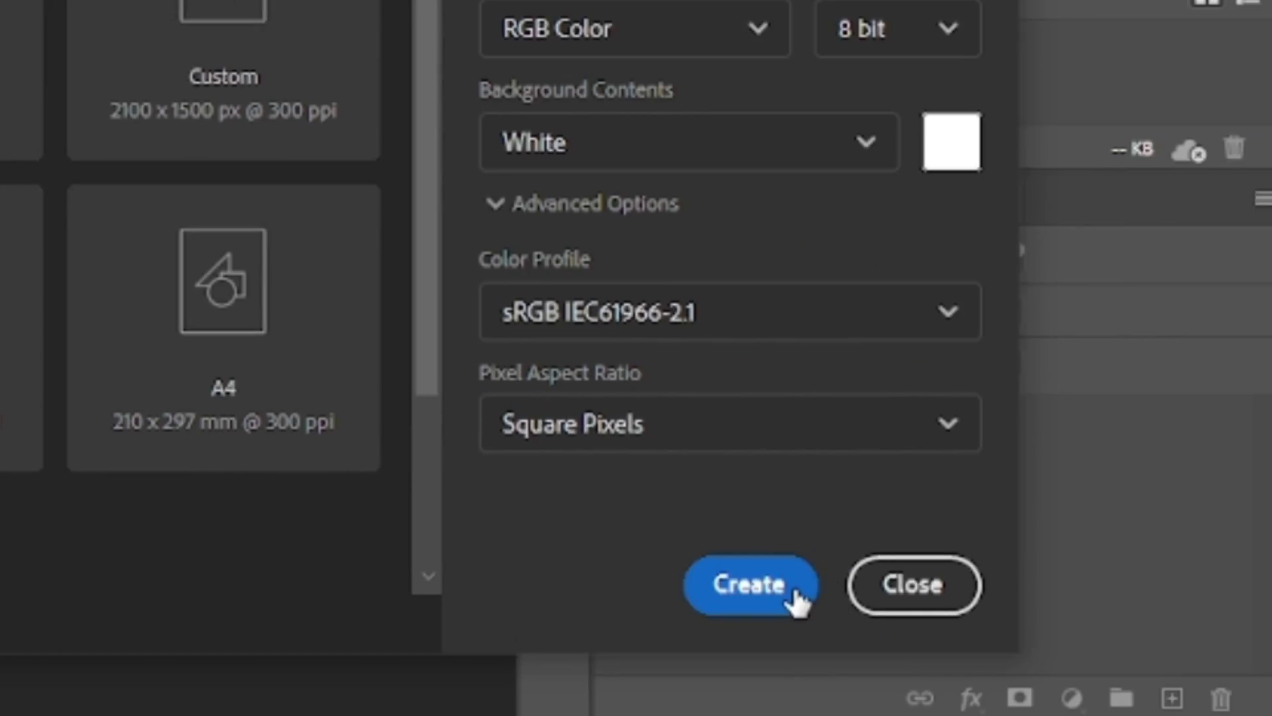
pyautogui.click(793, 592)
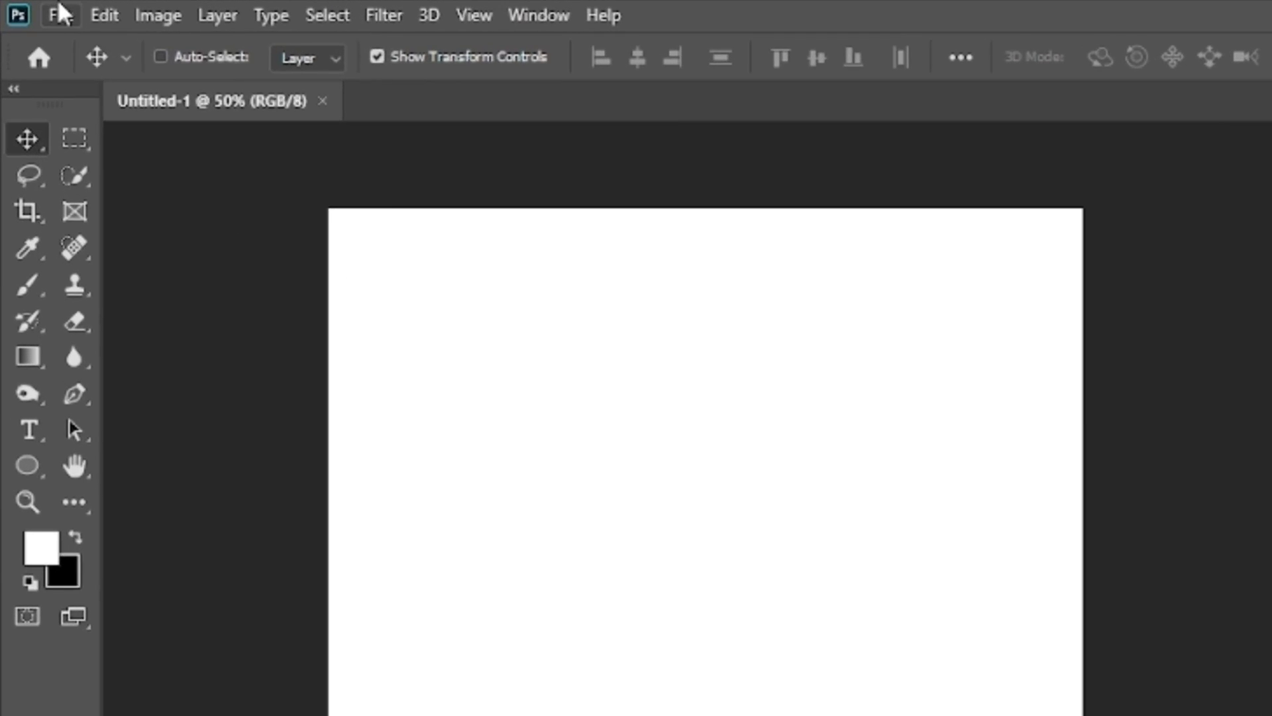
# - Place the forest road image image-from-rawpixel-id-3578794-jpeg as an embedded object, scaled to 47.77% so it covers the canvas
pyautogui.click(40, 10)
pyautogui.click(132, 555)
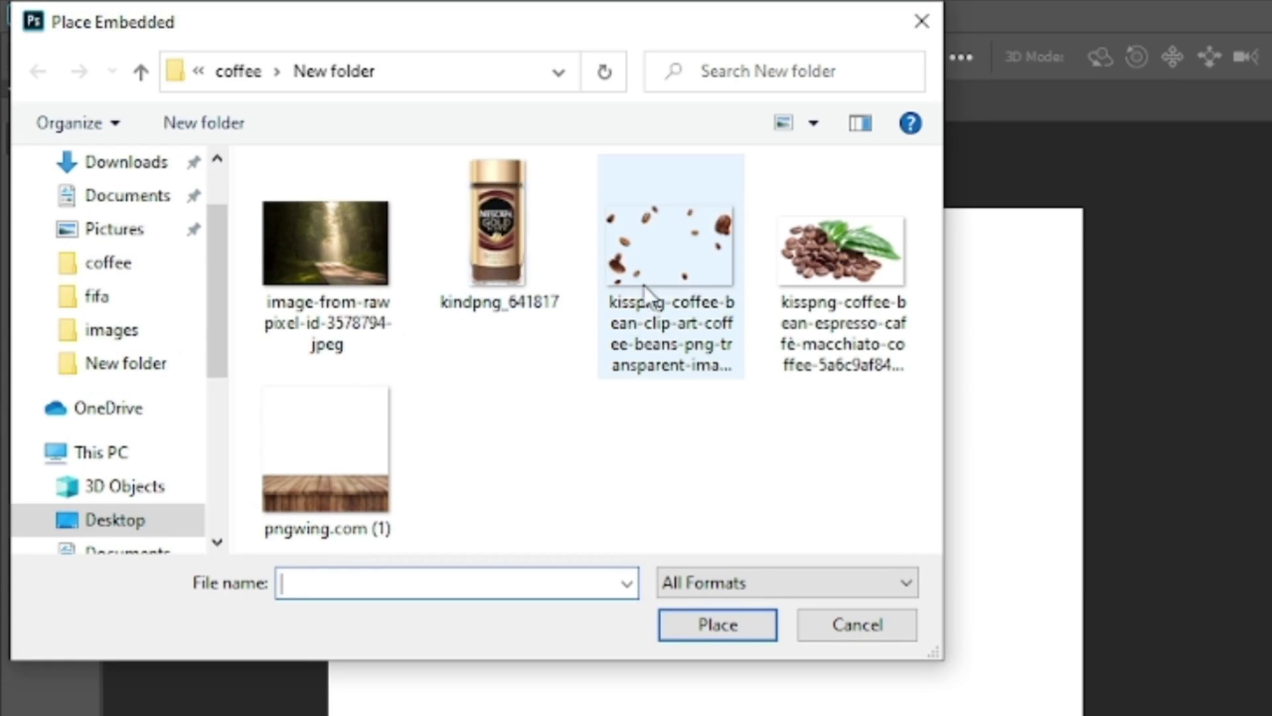
pyautogui.doubleClick(368, 292)
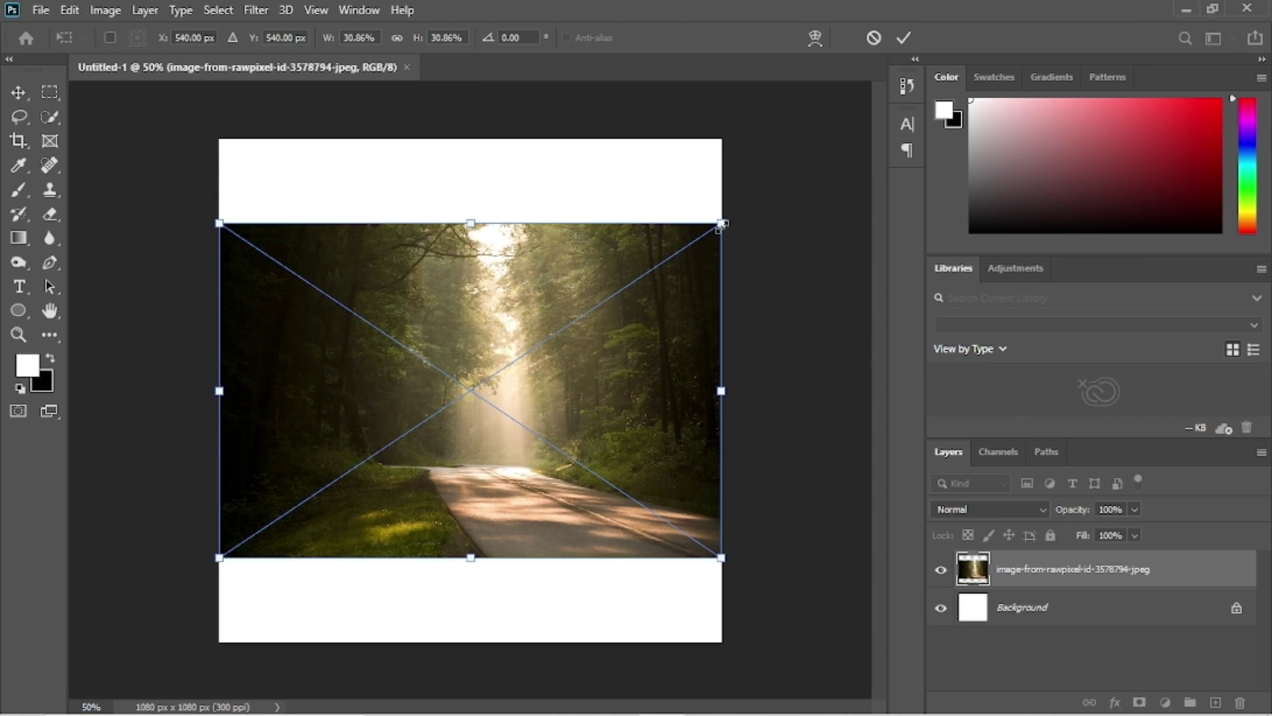
pyautogui.moveTo(722, 225); pyautogui.dragTo(842, 106)
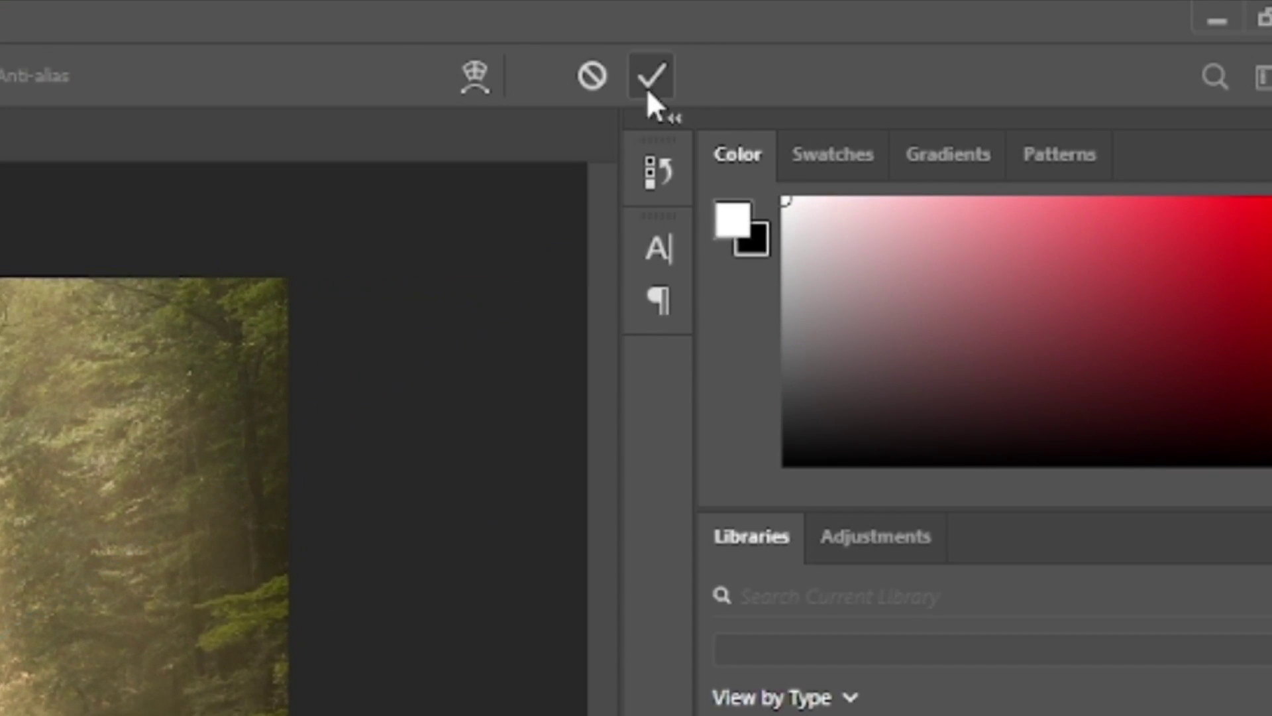
pyautogui.click(904, 38)
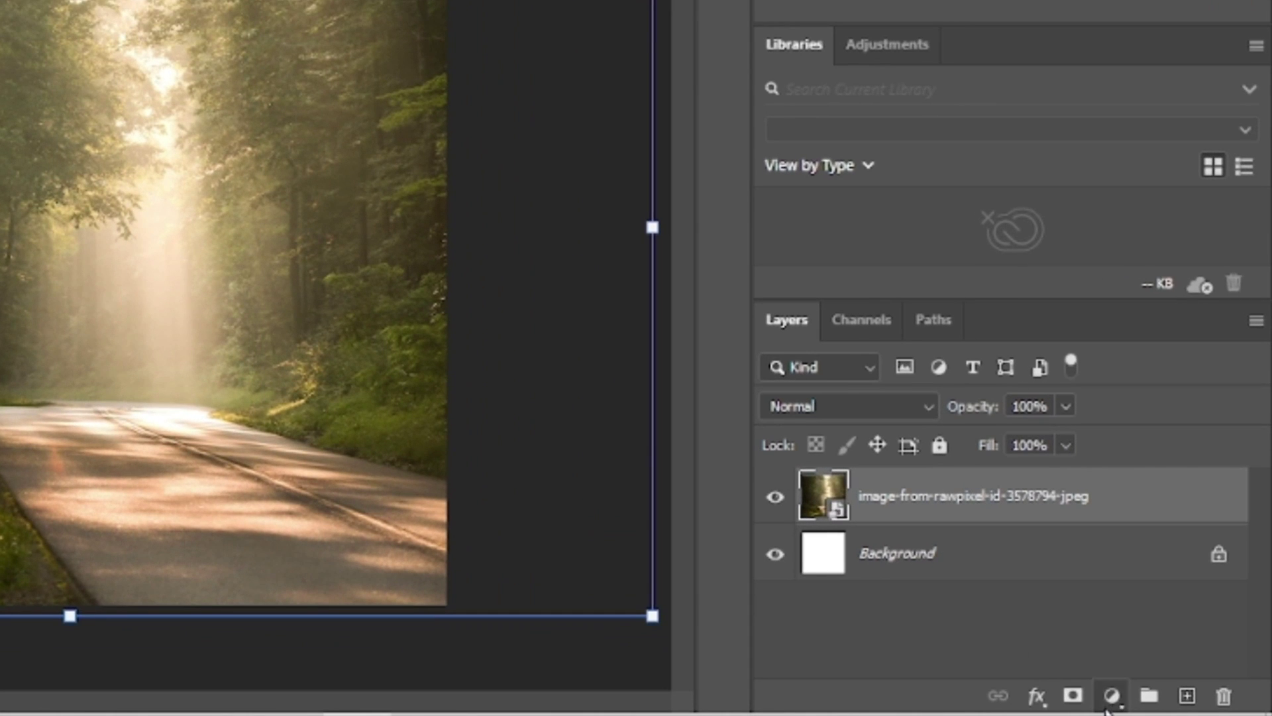
# - Darken the forest image with a Curves adjustment layer and clip it to that image
pyautogui.click(1111, 695)
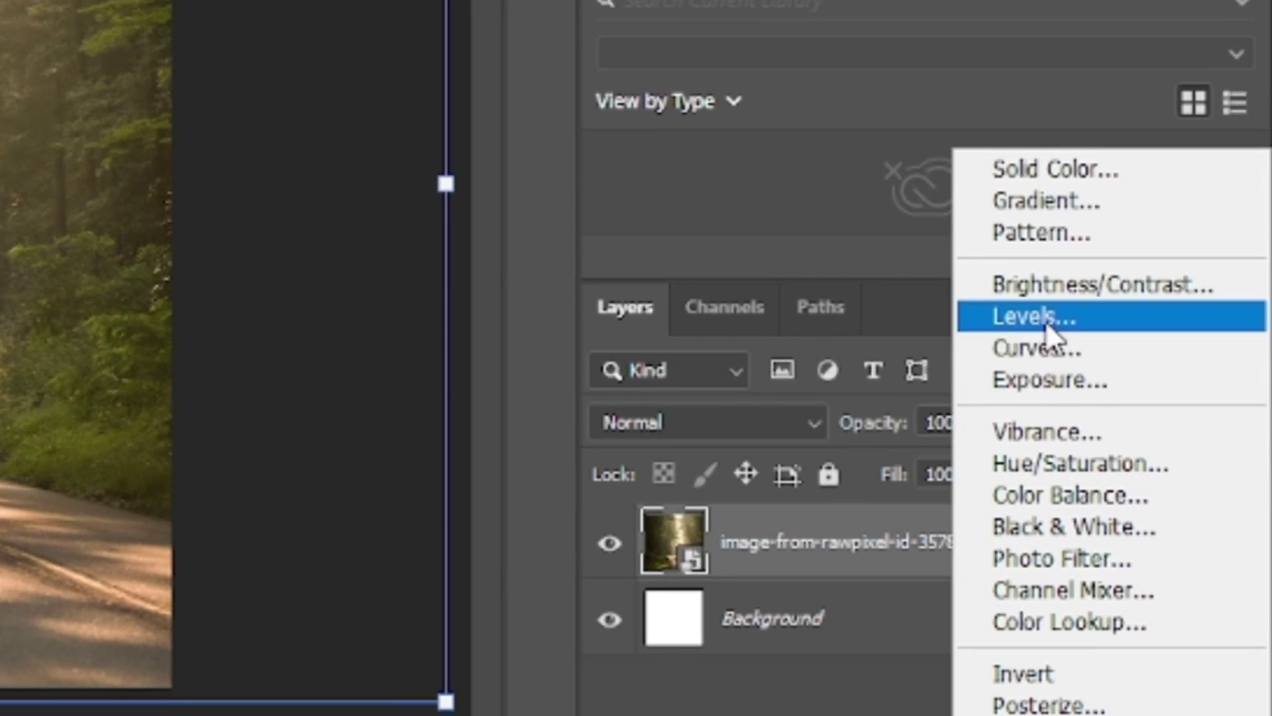
pyautogui.click(1093, 353)
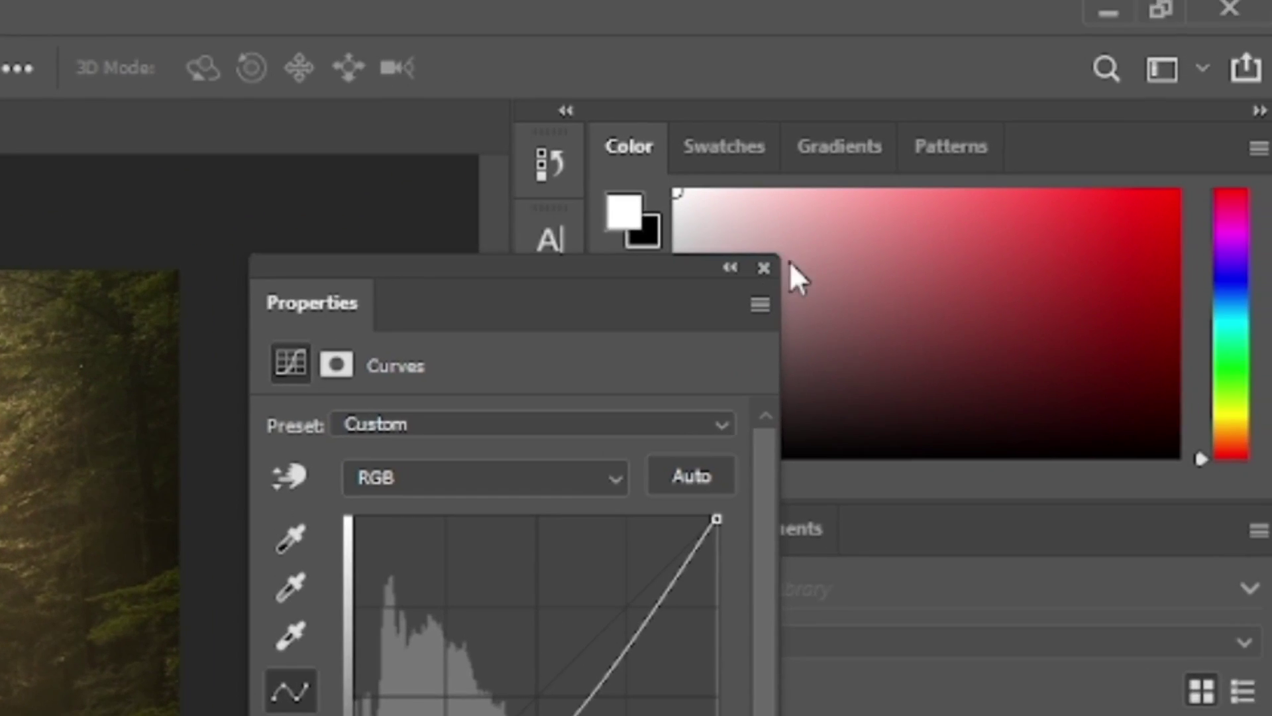
pyautogui.click(1157, 32)
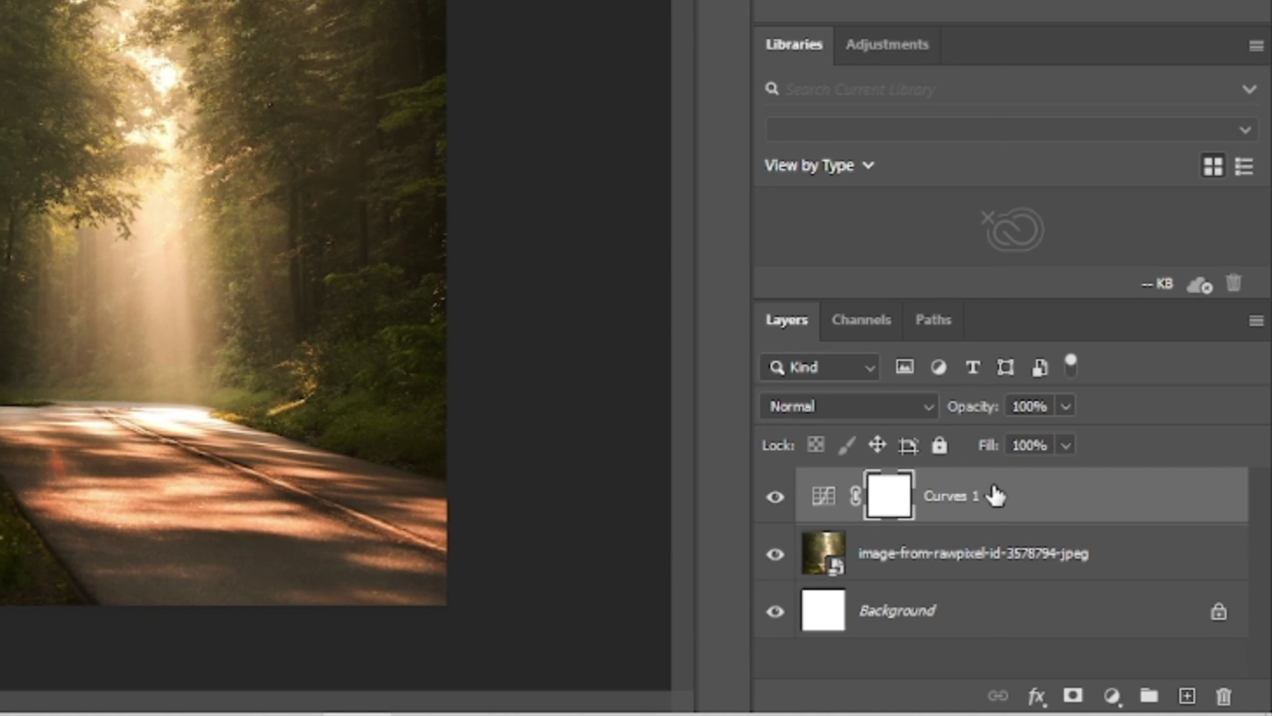
pyautogui.rightClick(993, 495)
pyautogui.click(752, 369)
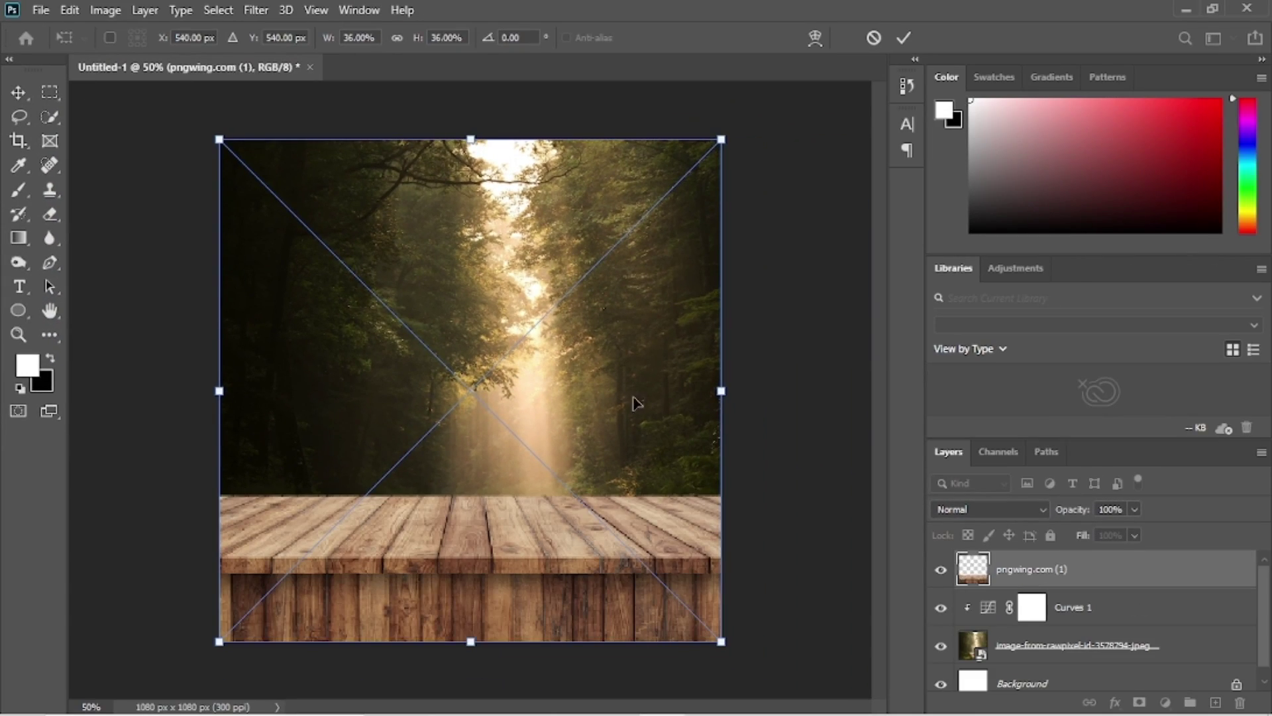
# - Slightly enlarge the placed wooden table image and lower it so the tabletop spans the bottom of the forest scene
pyautogui.moveTo(681, 277); pyautogui.dragTo(685, 307)
pyautogui.moveTo(721, 174); pyautogui.dragTo(748, 192)
pyautogui.moveTo(665, 424); pyautogui.dragTo(667, 418)
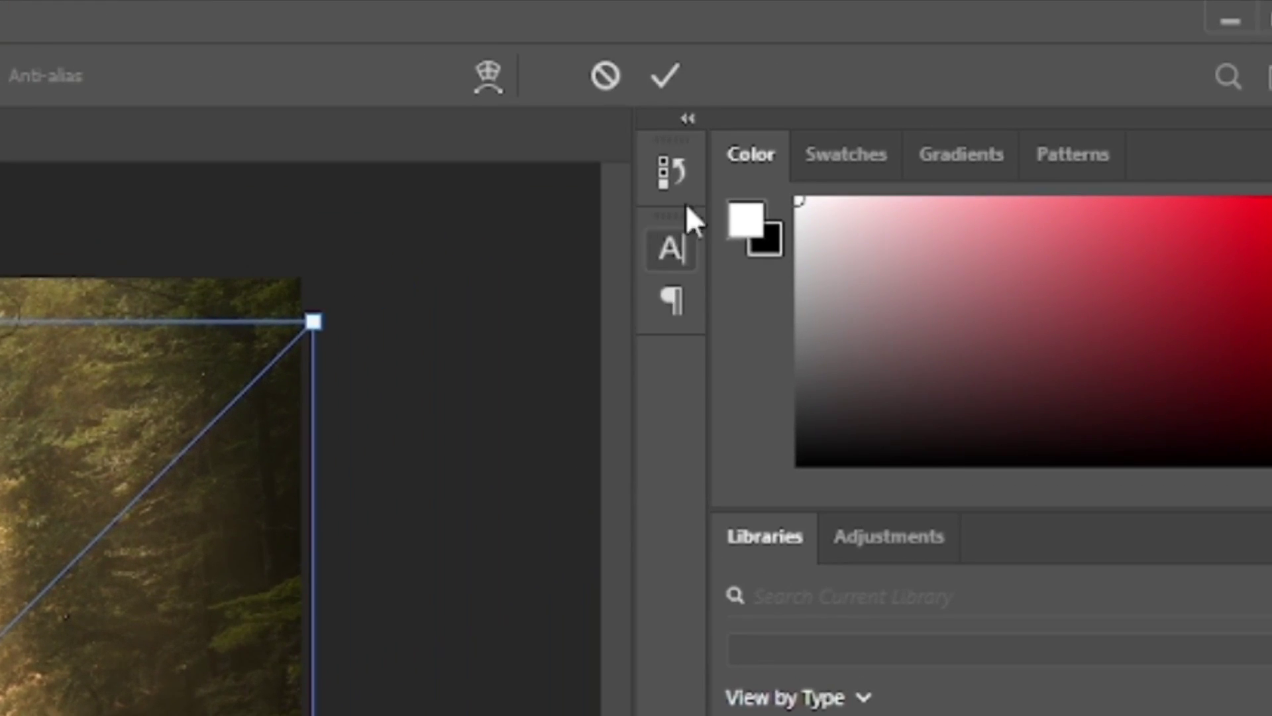
pyautogui.press('Return')
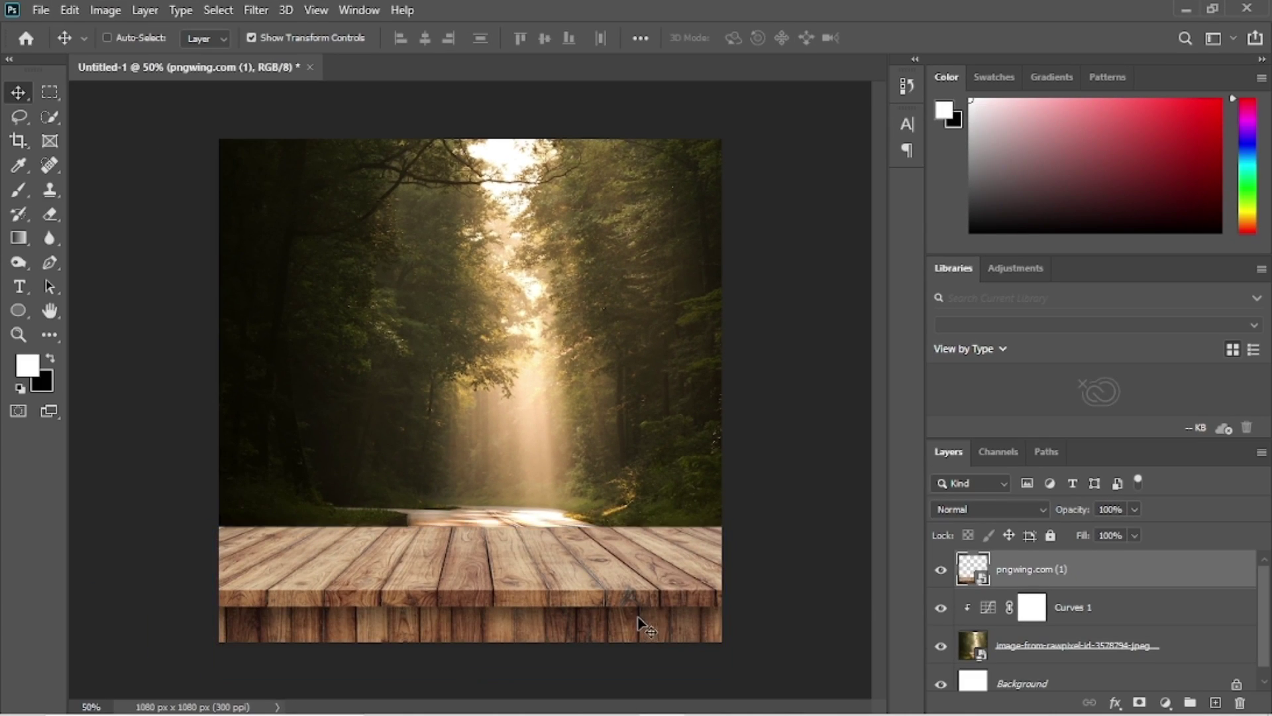
pyautogui.moveTo(638, 619); pyautogui.dragTo(640, 613)
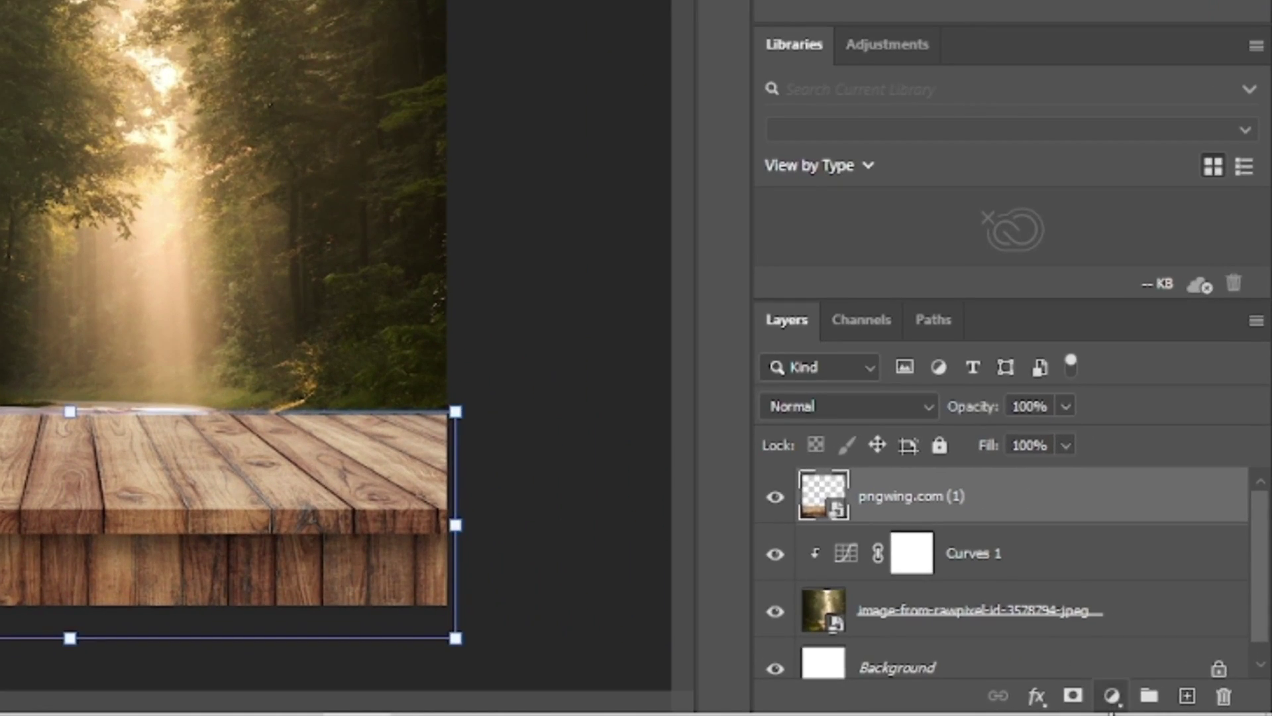
# - Add a Curves adjustment clipped to the wooden table and pull its midtones and highlights down to darken the wood
pyautogui.click(1165, 702)
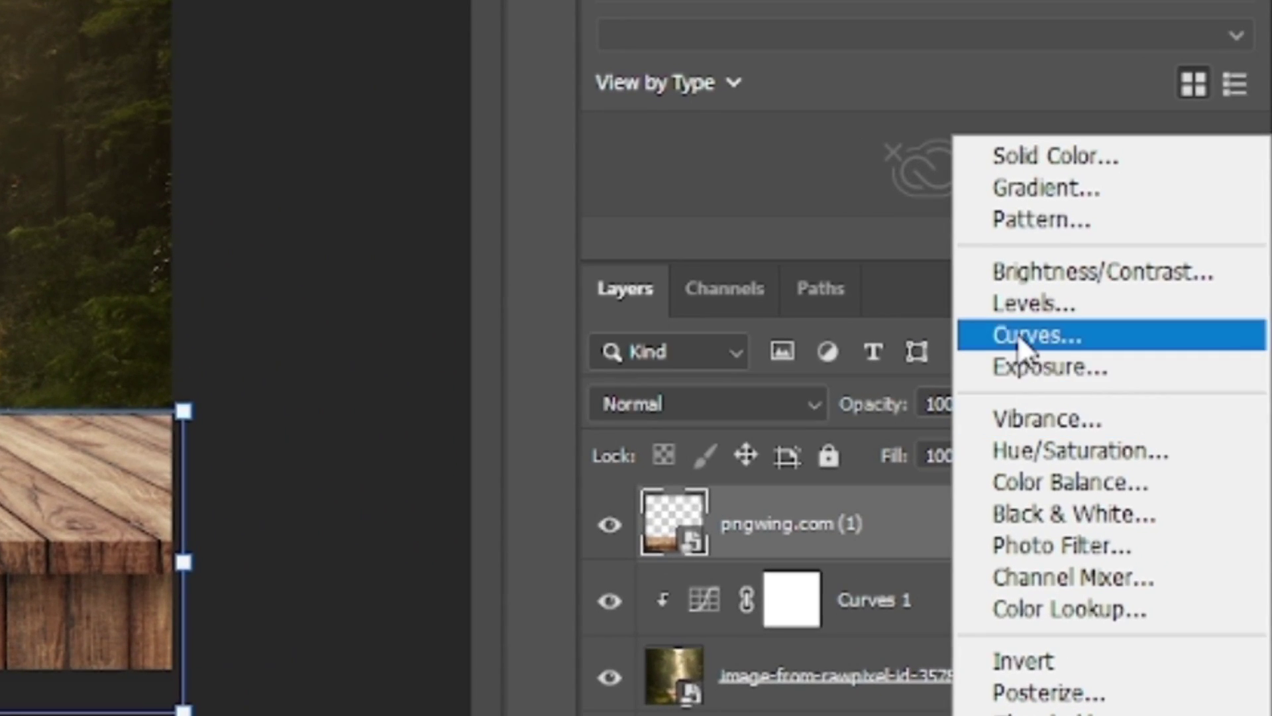
pyautogui.click(1016, 332)
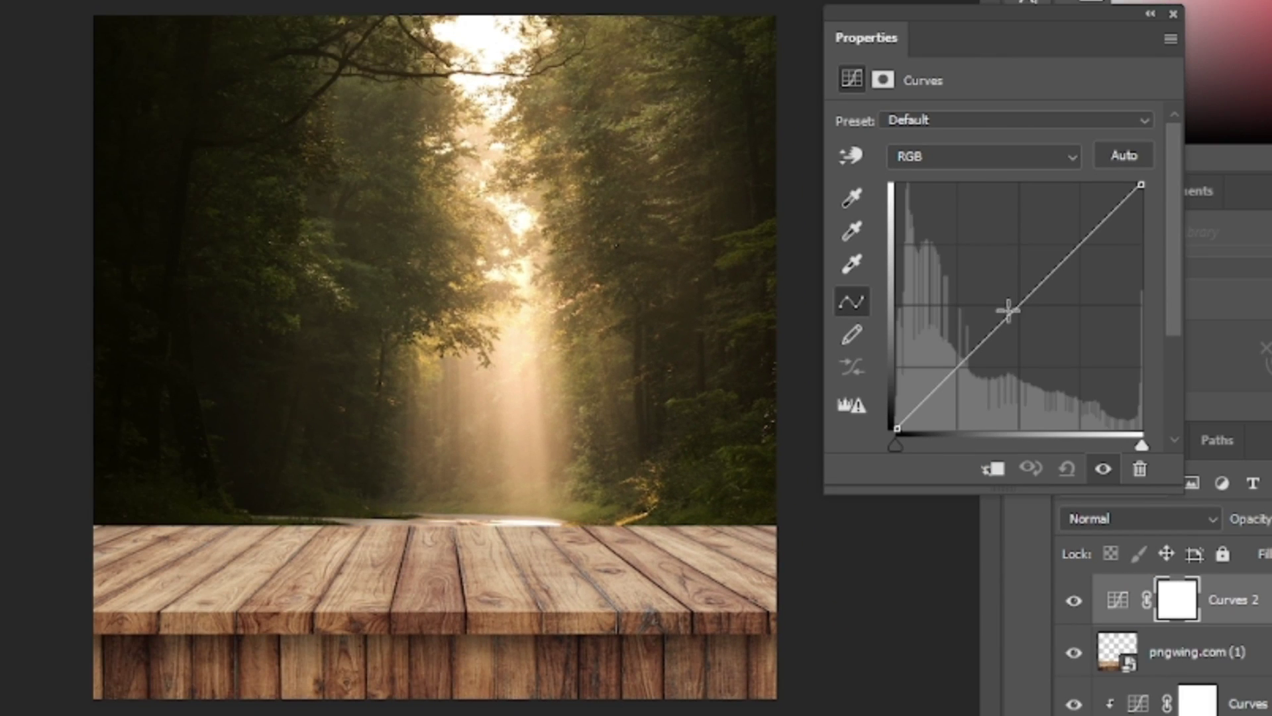
pyautogui.moveTo(1012, 311); pyautogui.dragTo(1014, 323)
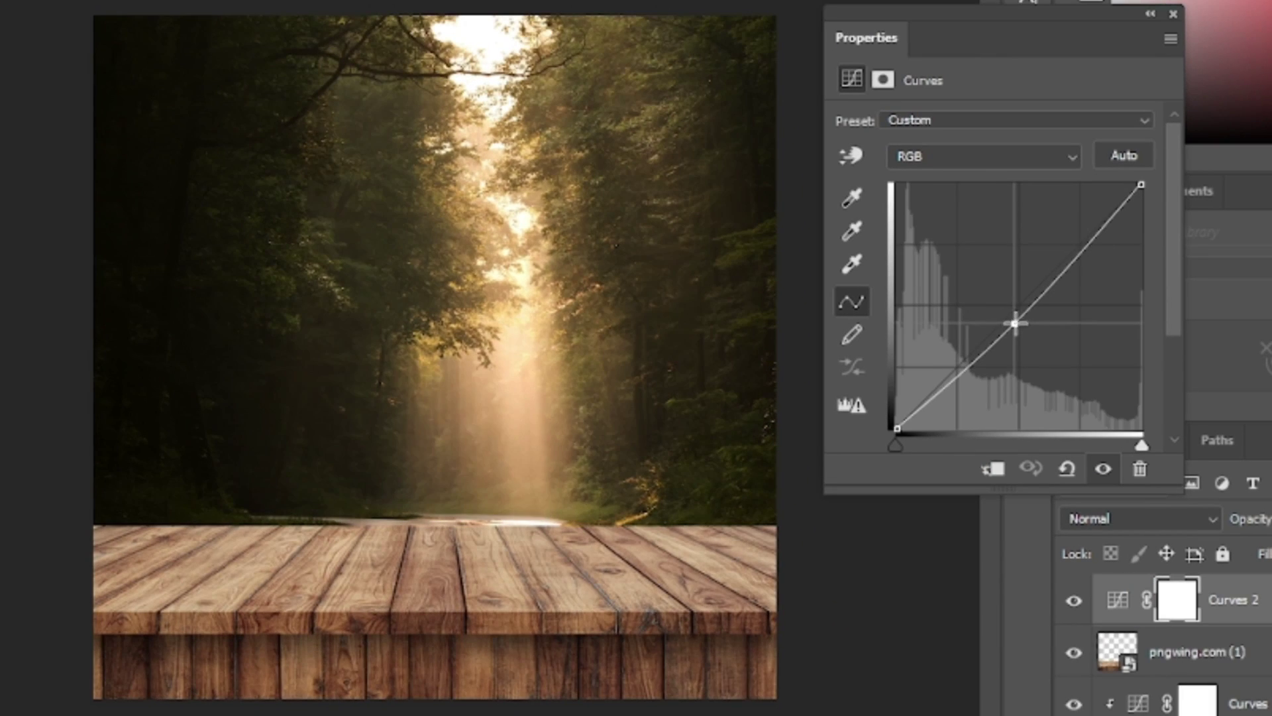
pyautogui.click(992, 469)
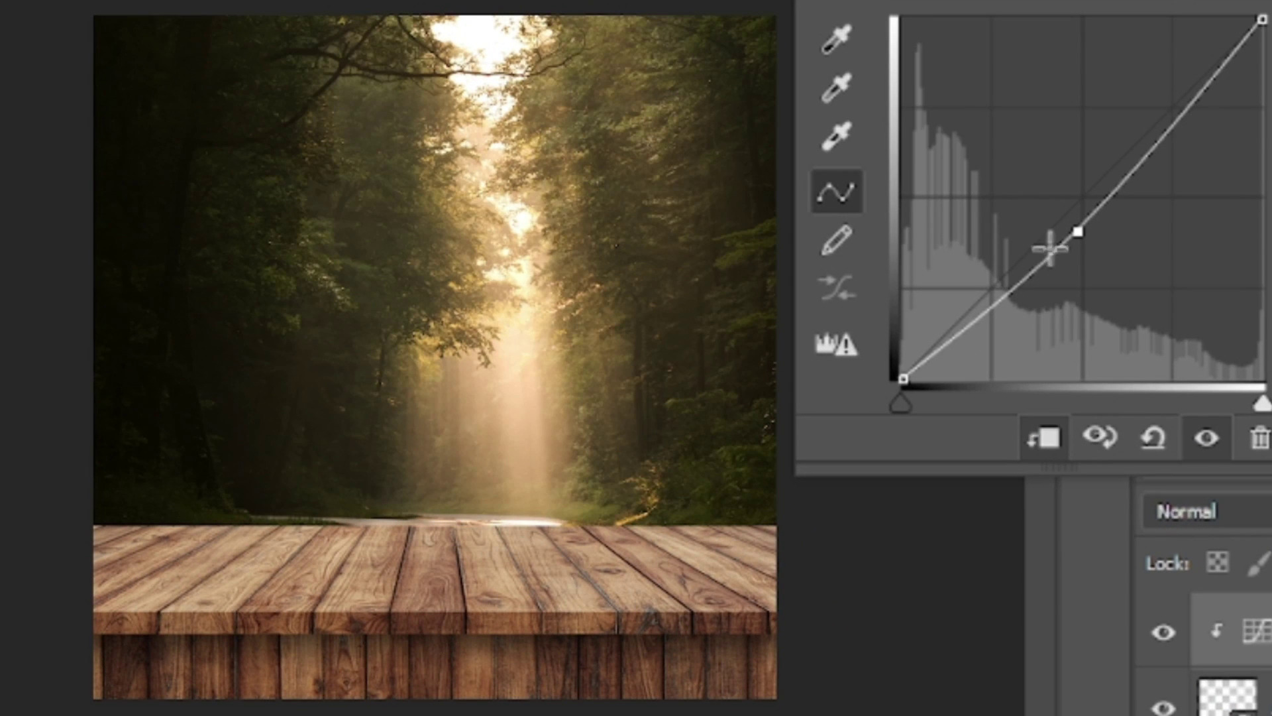
pyautogui.moveTo(1071, 237); pyautogui.dragTo(1086, 274)
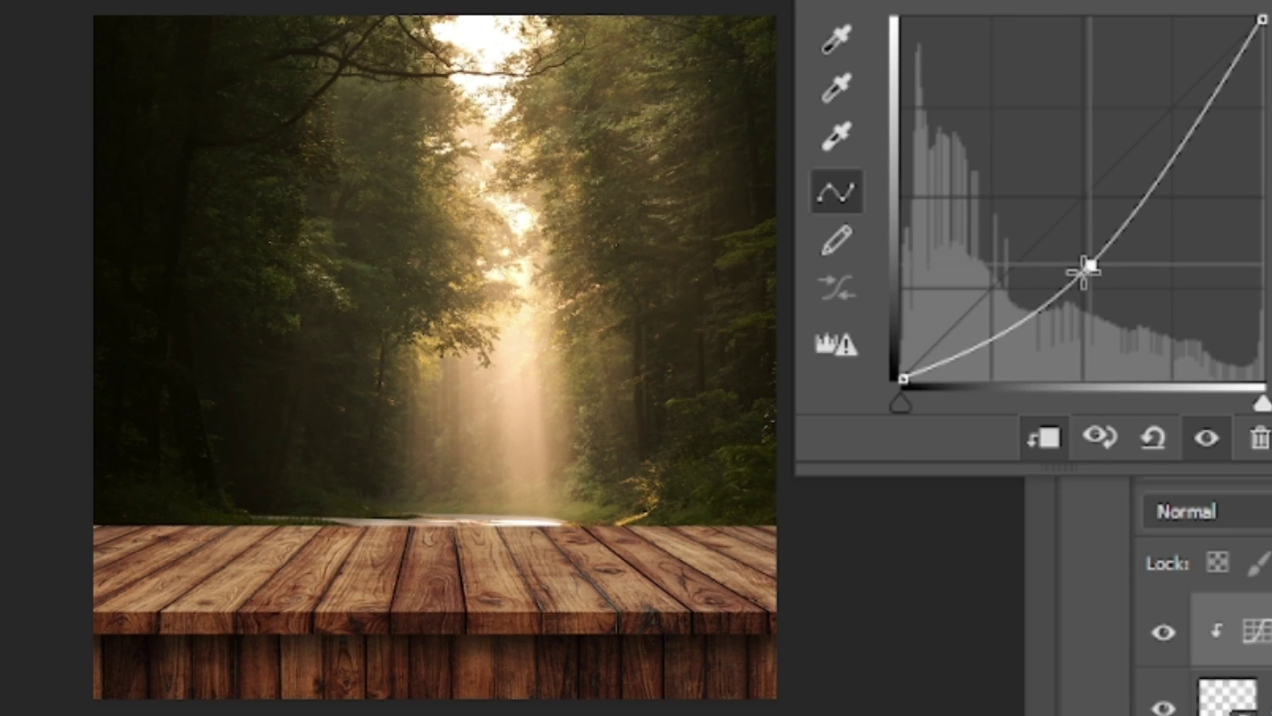
pyautogui.moveTo(1188, 138); pyautogui.dragTo(1189, 153)
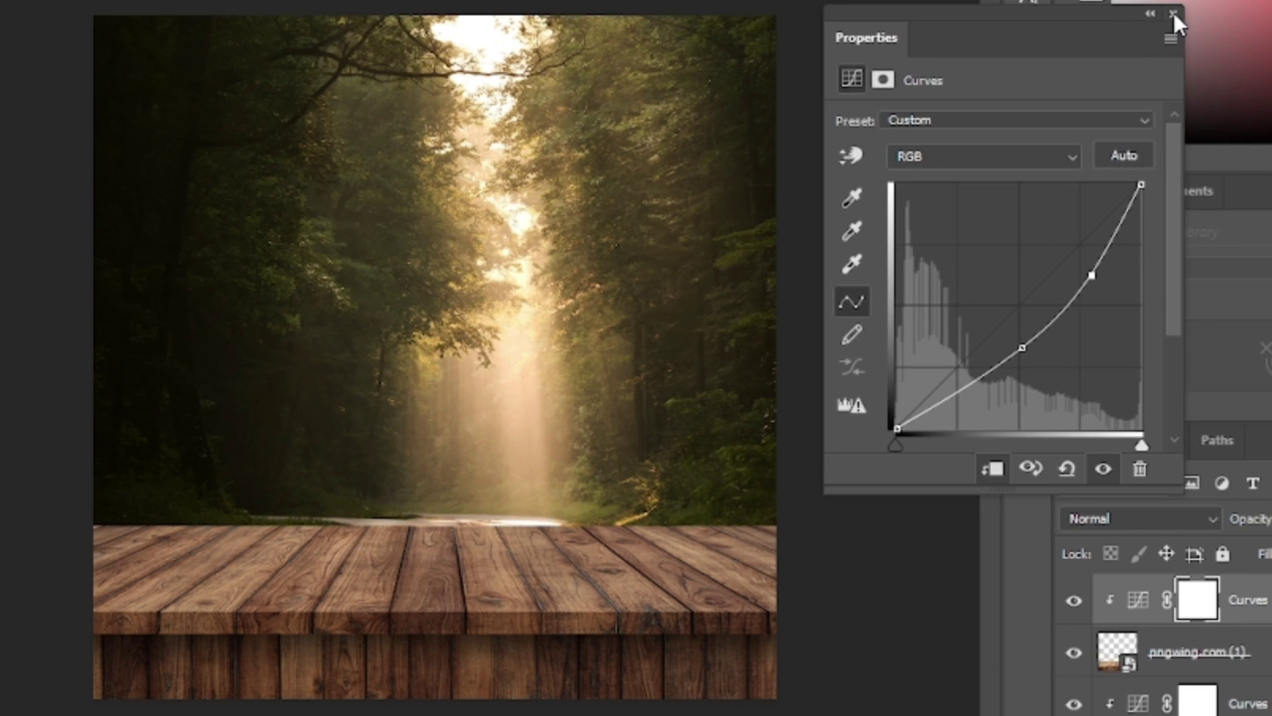
pyautogui.click(1171, 12)
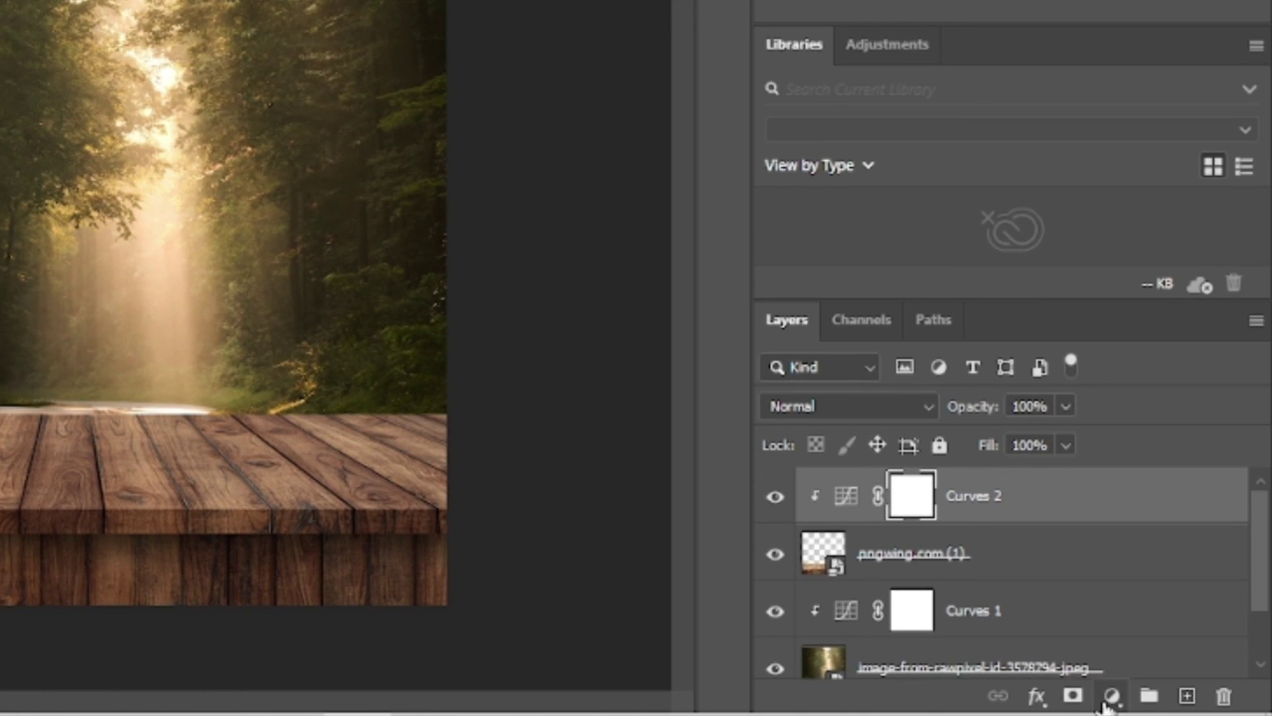
# - Add a Levels adjustment clipped to the wooden table, lowering the output white to 231 and adjusting the midtone and white input levels
pyautogui.click(1108, 699)
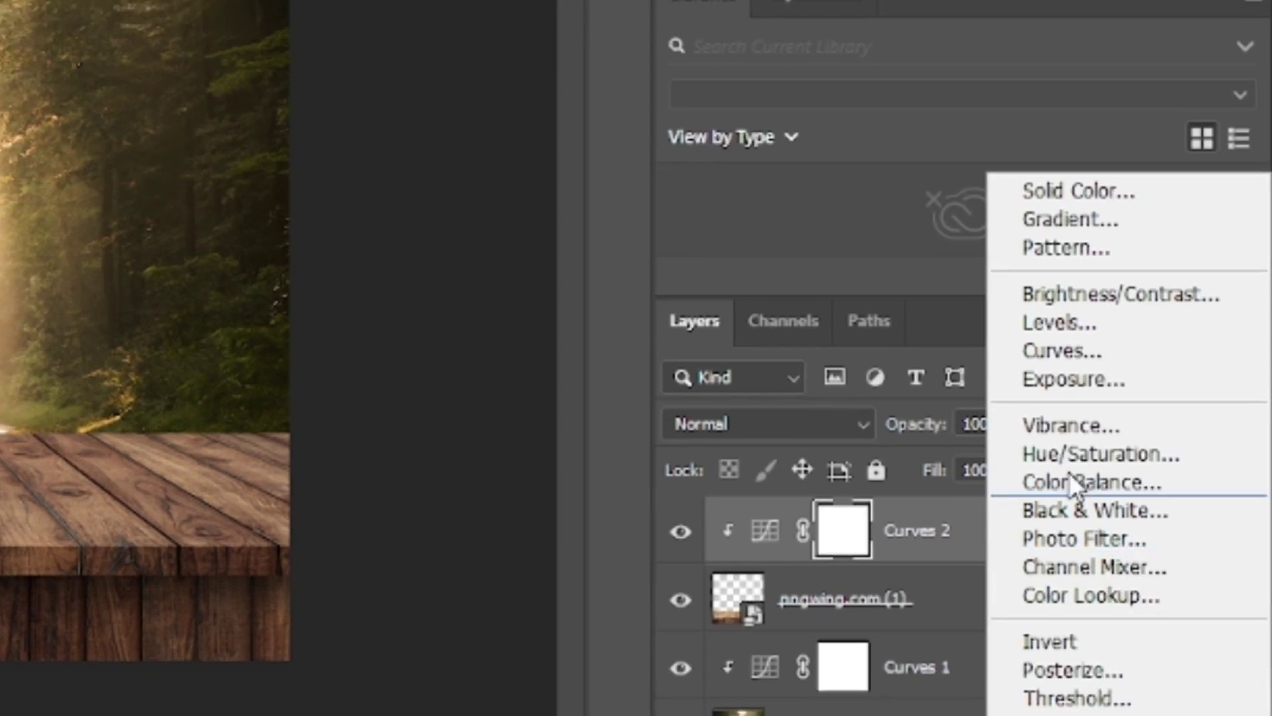
pyautogui.click(1090, 318)
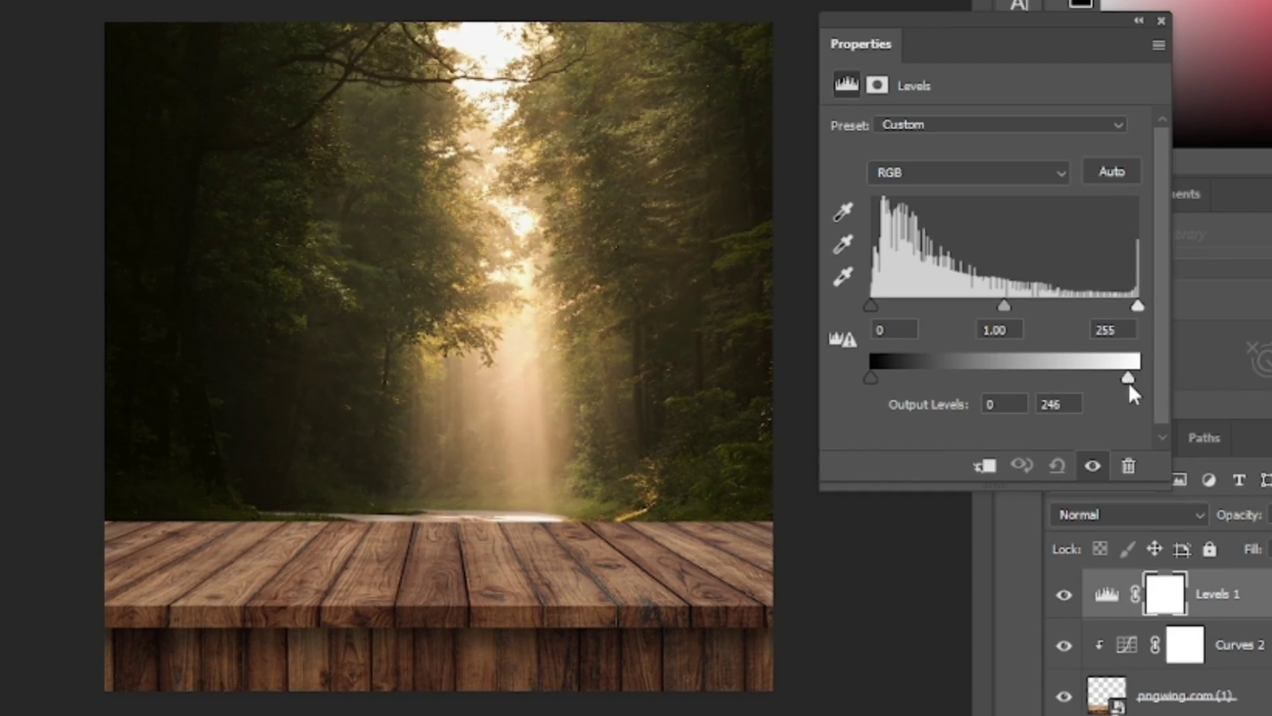
pyautogui.moveTo(1127, 378); pyautogui.dragTo(1113, 379)
pyautogui.click(985, 466)
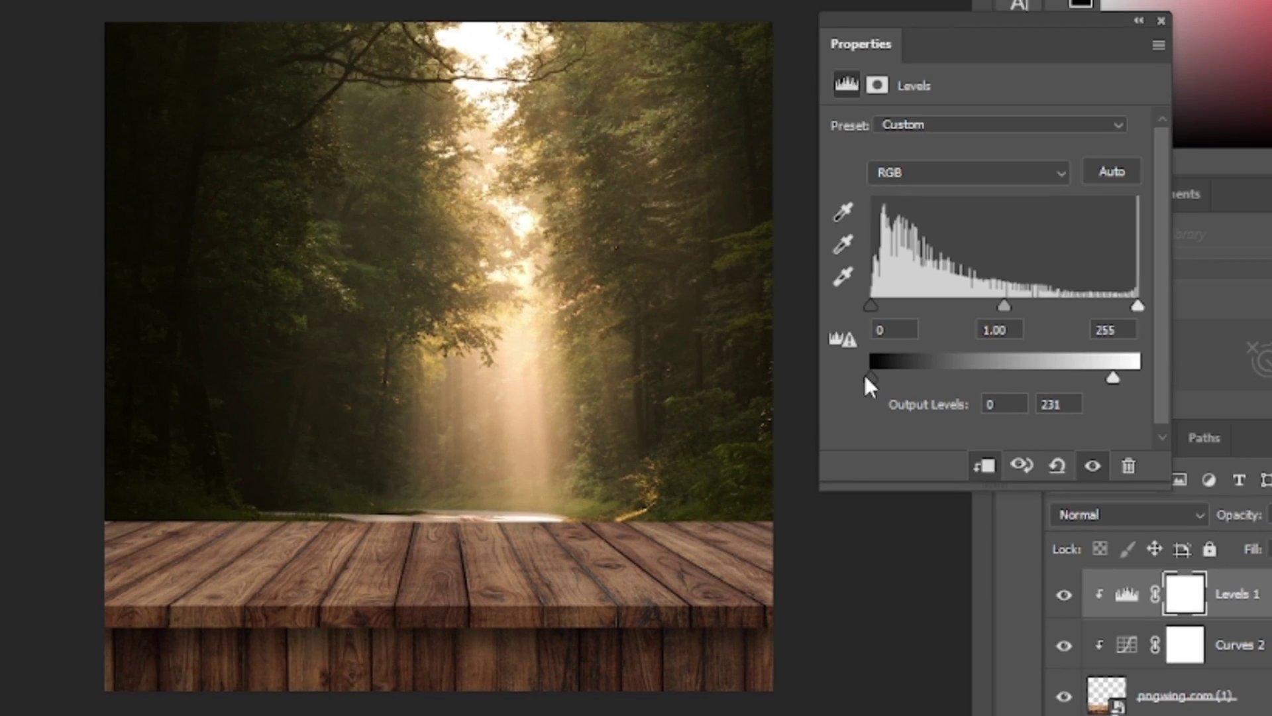
pyautogui.moveTo(1004, 306)
pyautogui.mouseDown()
pyautogui.moveTo(976, 309)
pyautogui.moveTo(1014, 323)
pyautogui.mouseUp()
pyautogui.moveTo(1131, 311); pyautogui.dragTo(1124, 315)
pyautogui.click(1161, 21)
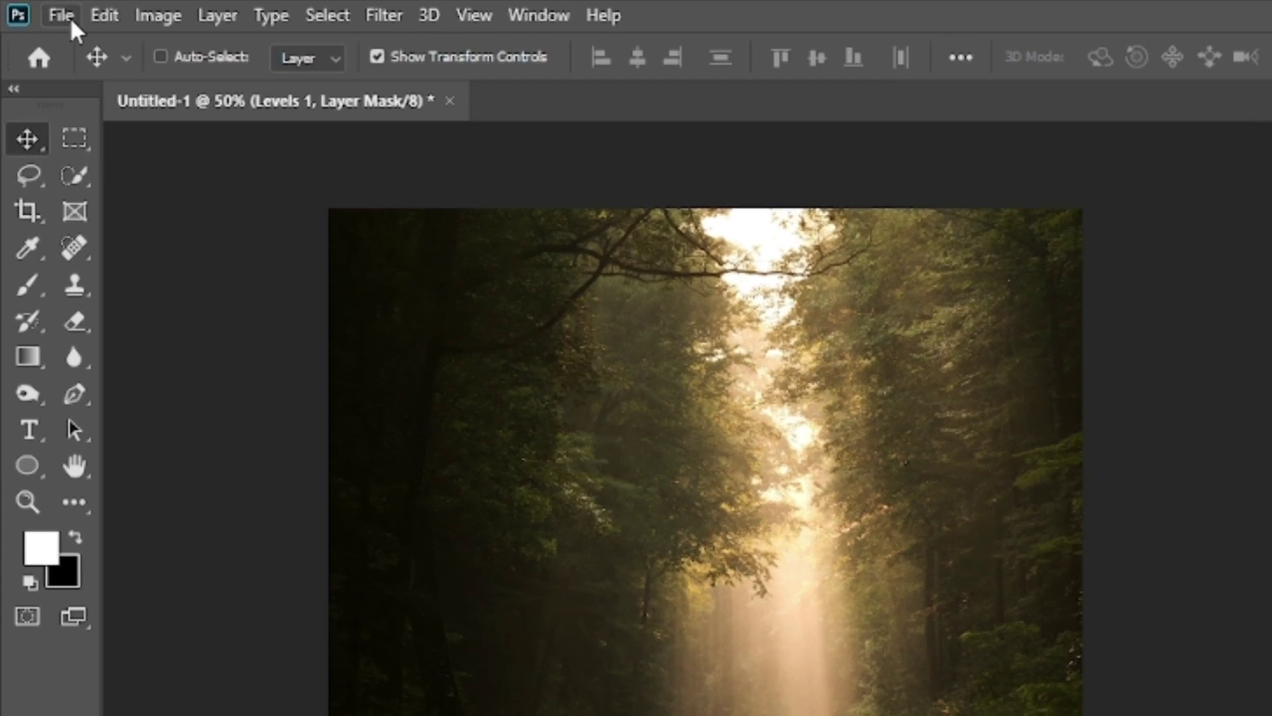
# - Place the coffee jar image kindpng_641817 as an embedded object above the table adjustments
pyautogui.click(61, 16)
pyautogui.click(232, 619)
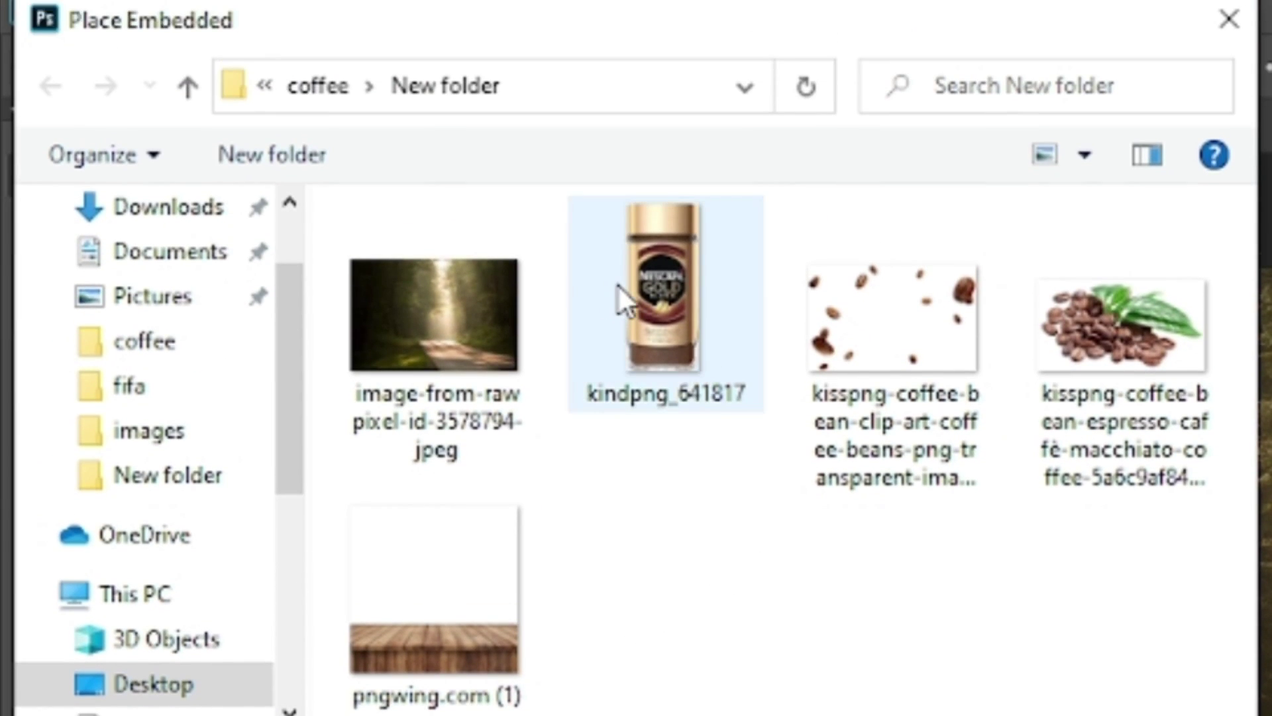
pyautogui.doubleClick(620, 291)
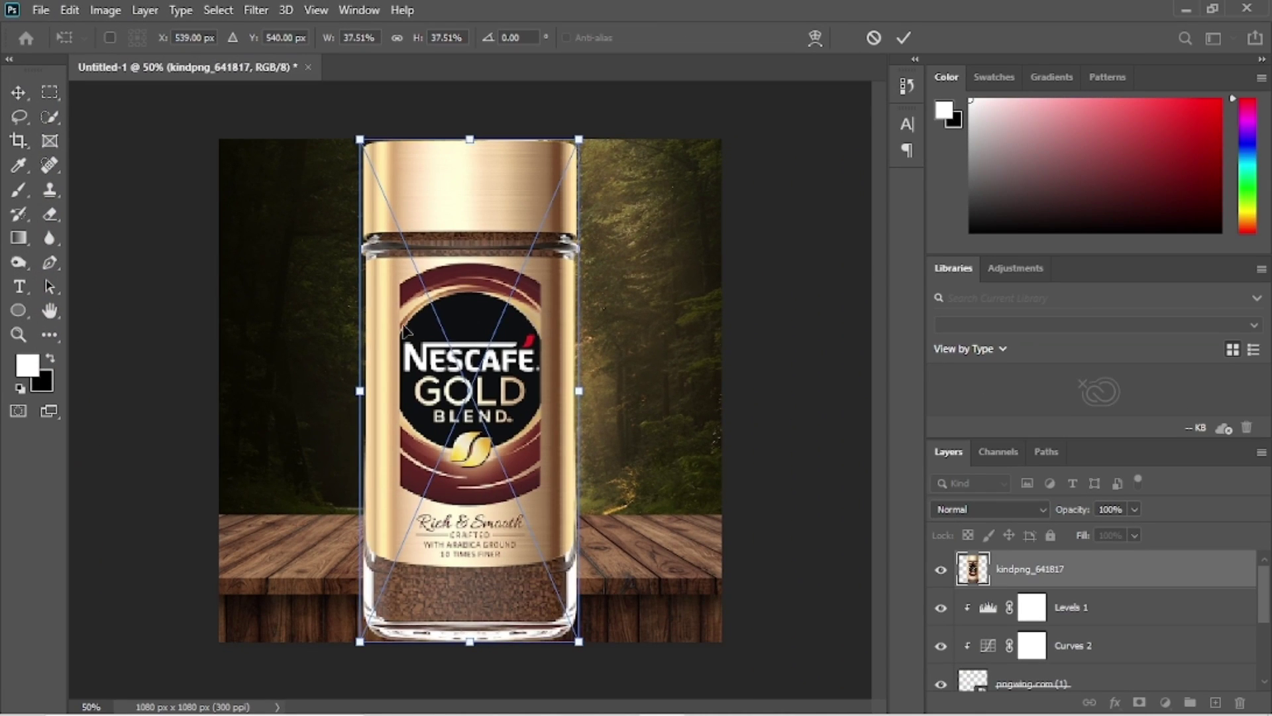
# - Scale the coffee jar to about 22% and stand it on the left part of the wooden table
pyautogui.moveTo(506, 488); pyautogui.dragTo(457, 430)
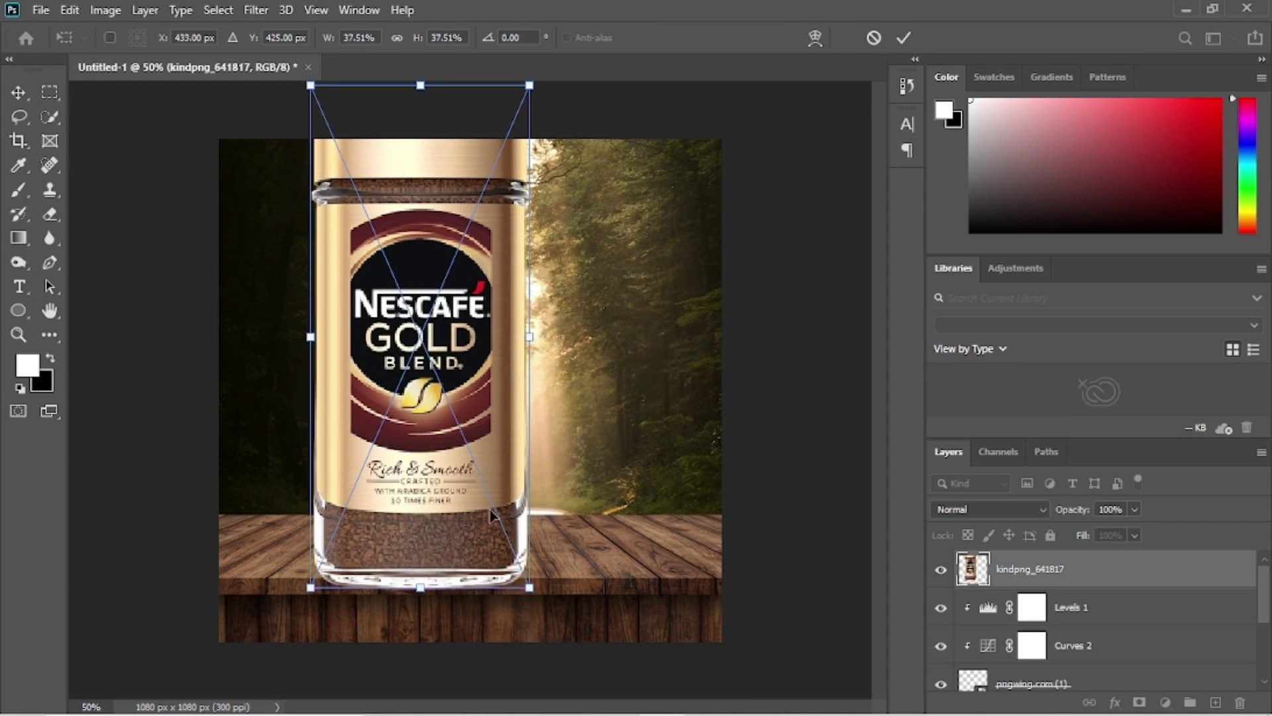
pyautogui.moveTo(529, 587); pyautogui.dragTo(477, 469)
pyautogui.moveTo(448, 372); pyautogui.dragTo(384, 472)
pyautogui.moveTo(414, 288); pyautogui.dragTo(420, 277)
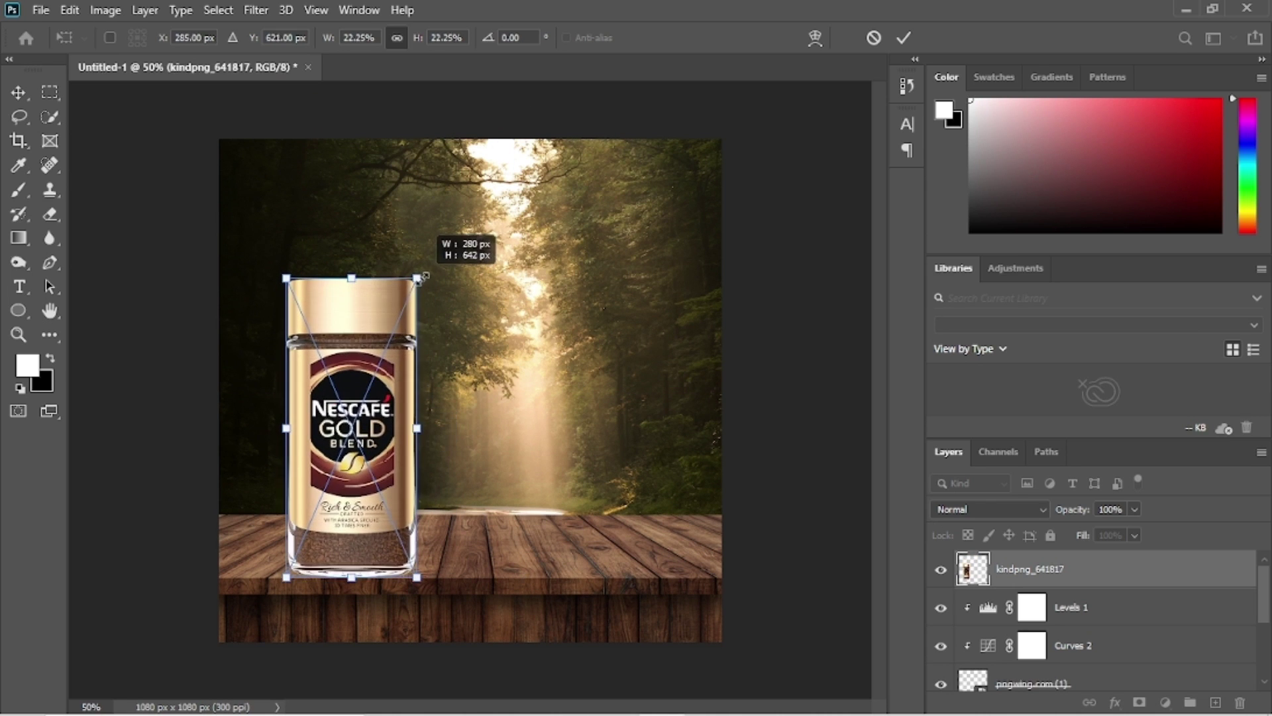
pyautogui.moveTo(380, 453); pyautogui.dragTo(381, 443)
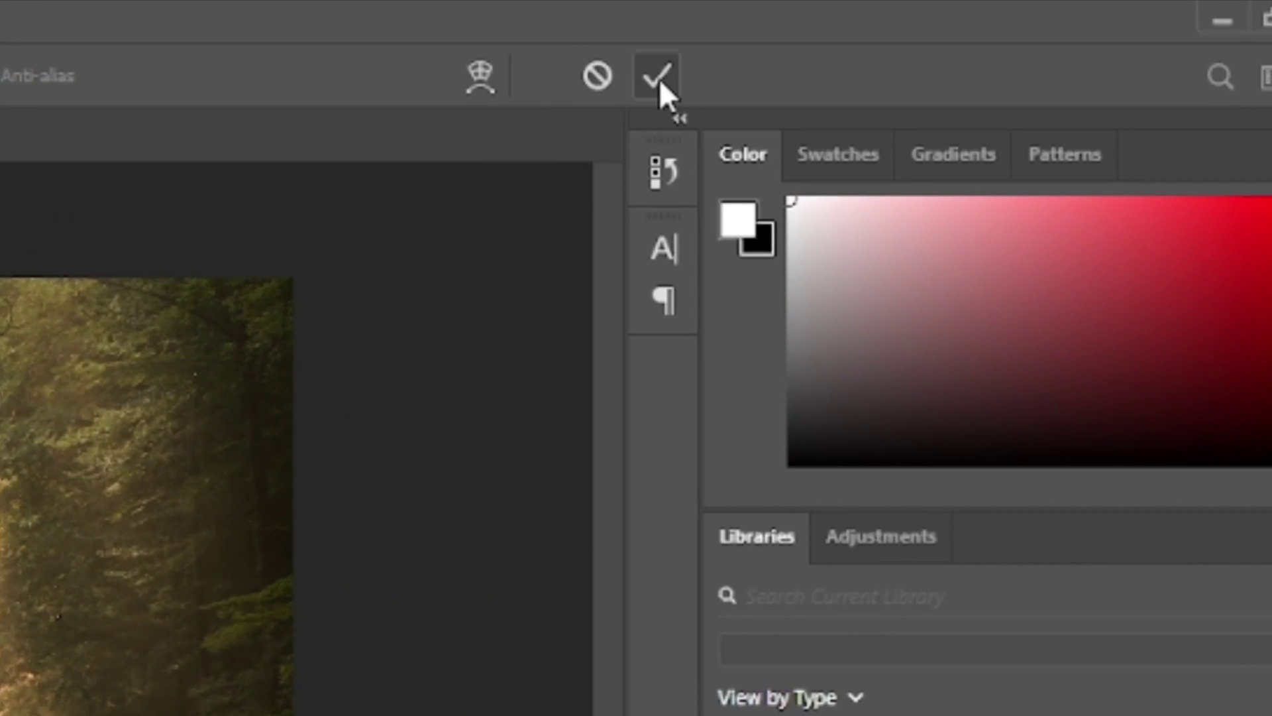
pyautogui.click(657, 76)
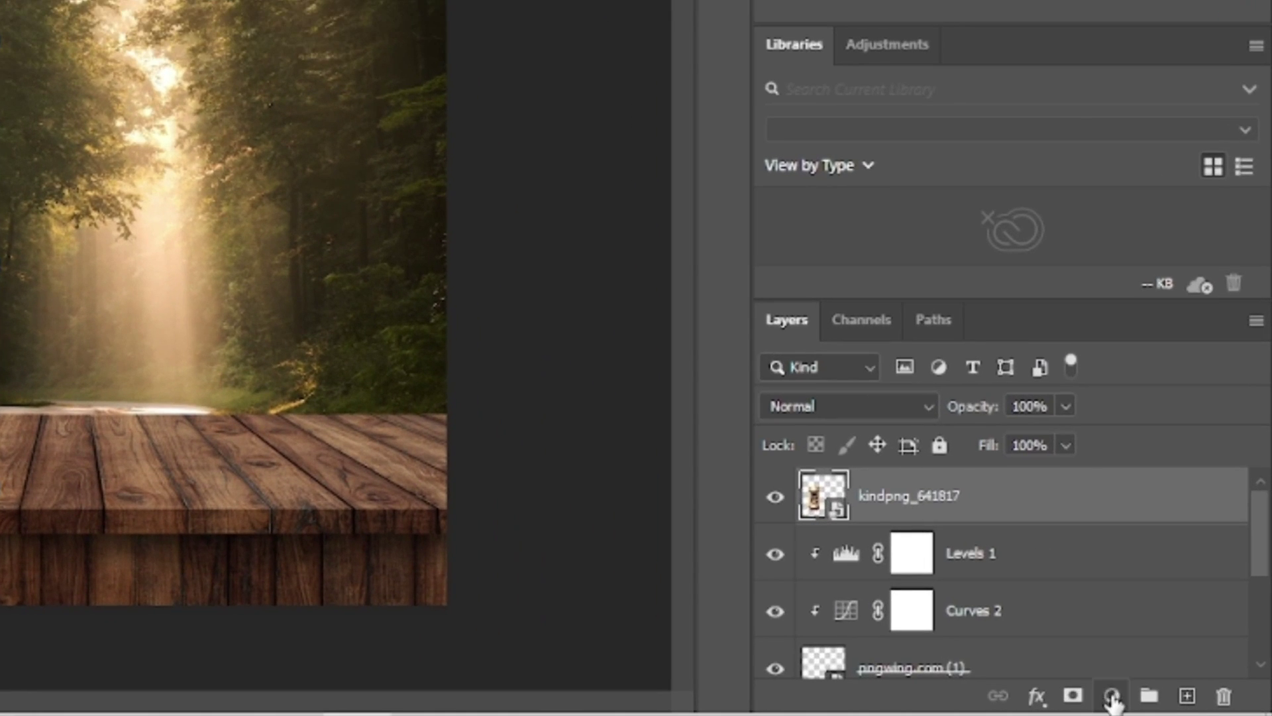
# - Add a Curves adjustment clipped to the coffee jar and pull its midtones and highlights down to deepen the jar's tones
pyautogui.click(1113, 696)
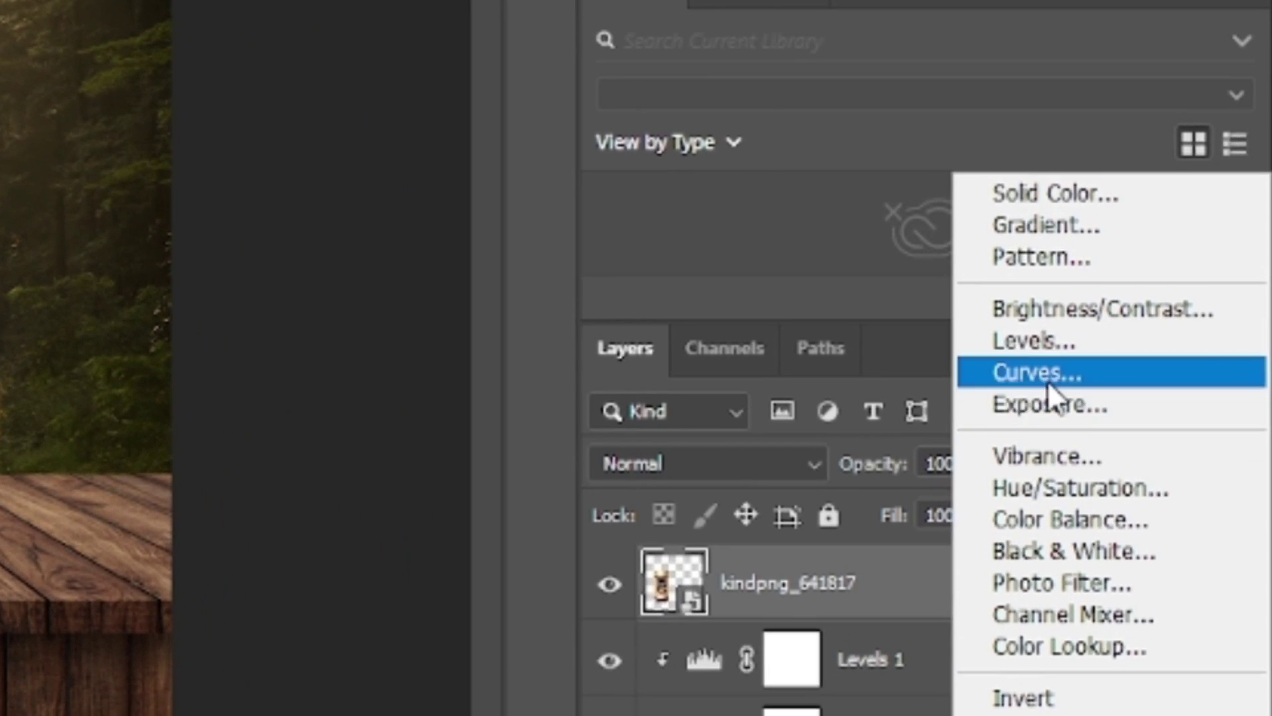
pyautogui.click(1105, 341)
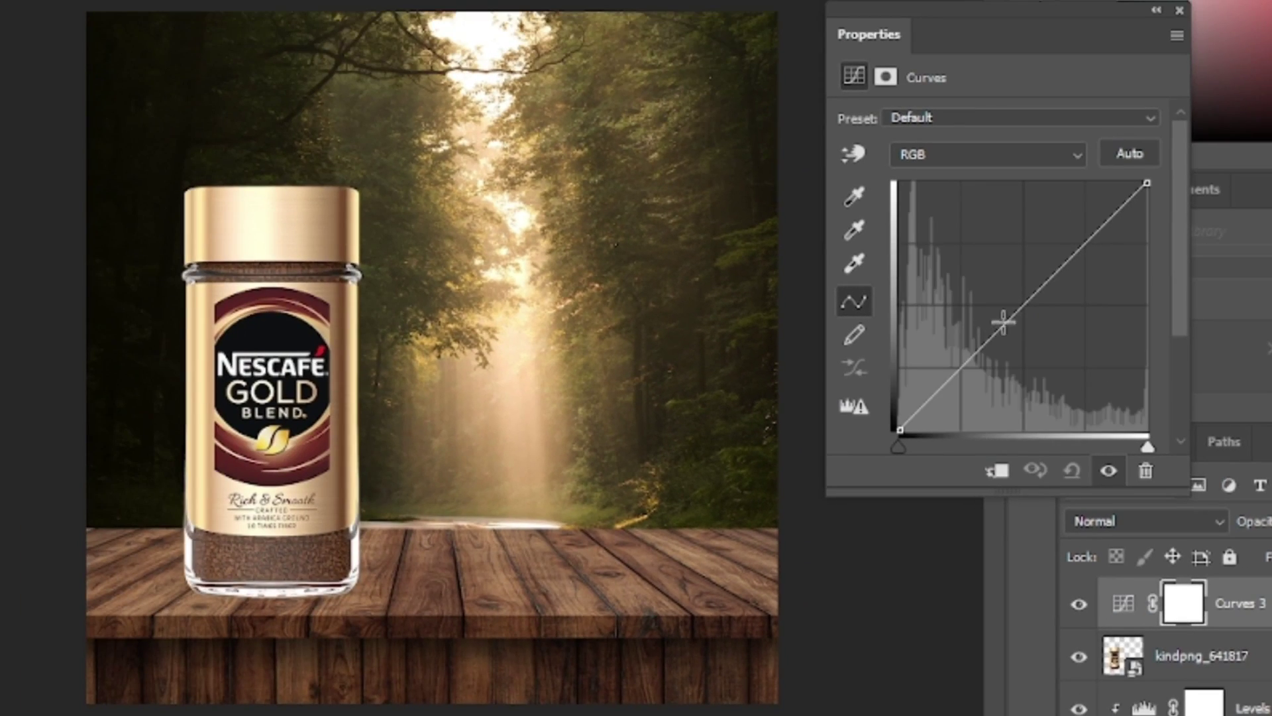
pyautogui.moveTo(1003, 322); pyautogui.dragTo(1008, 380)
pyautogui.click(996, 471)
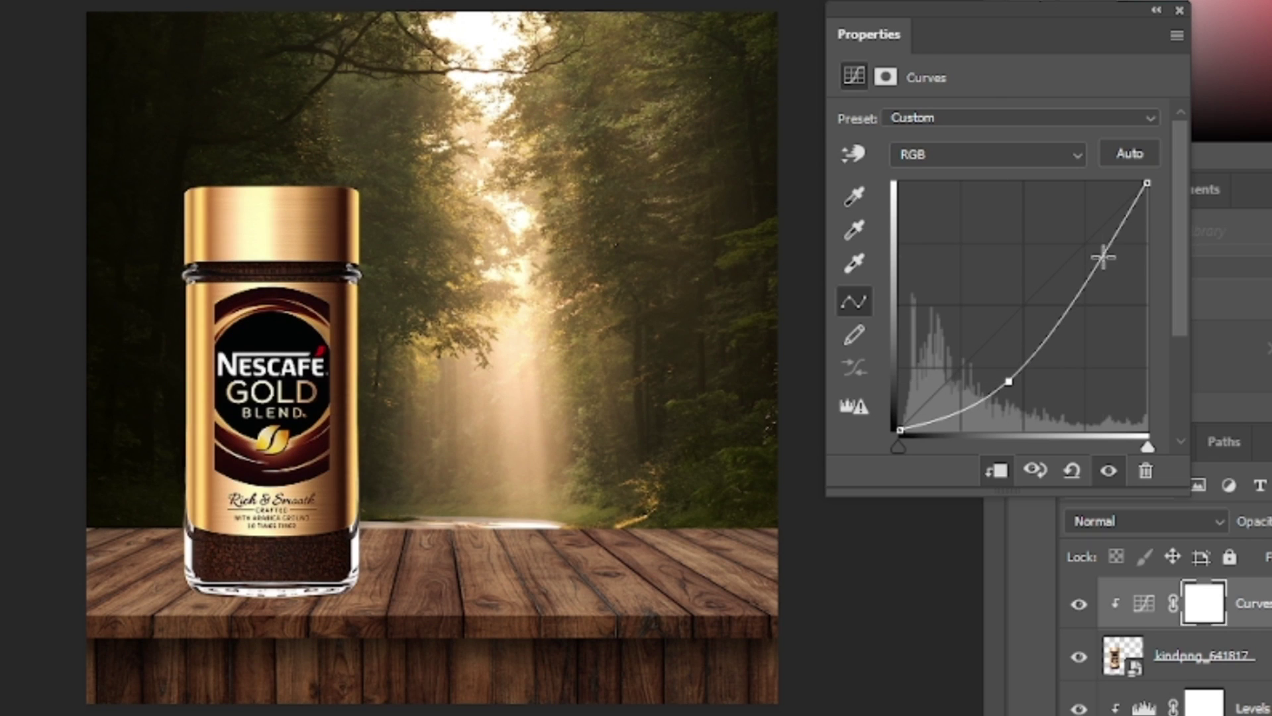
pyautogui.moveTo(1103, 257); pyautogui.dragTo(1101, 278)
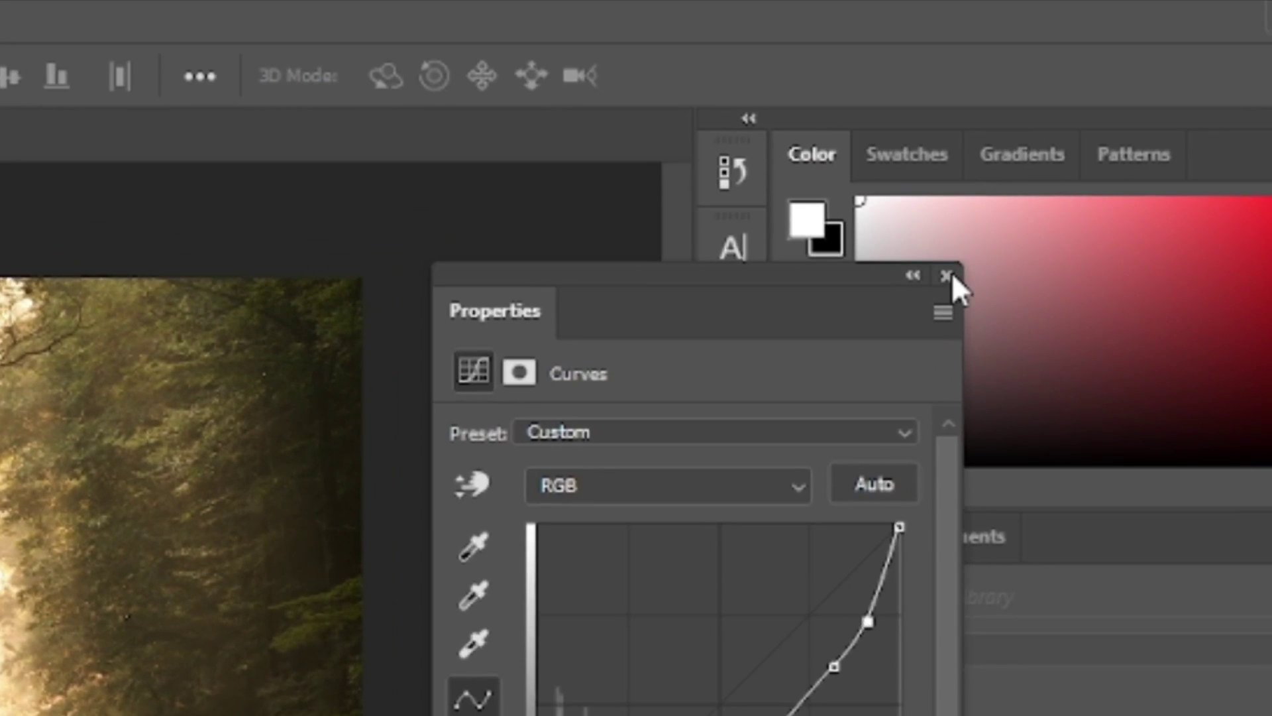
pyautogui.click(1179, 11)
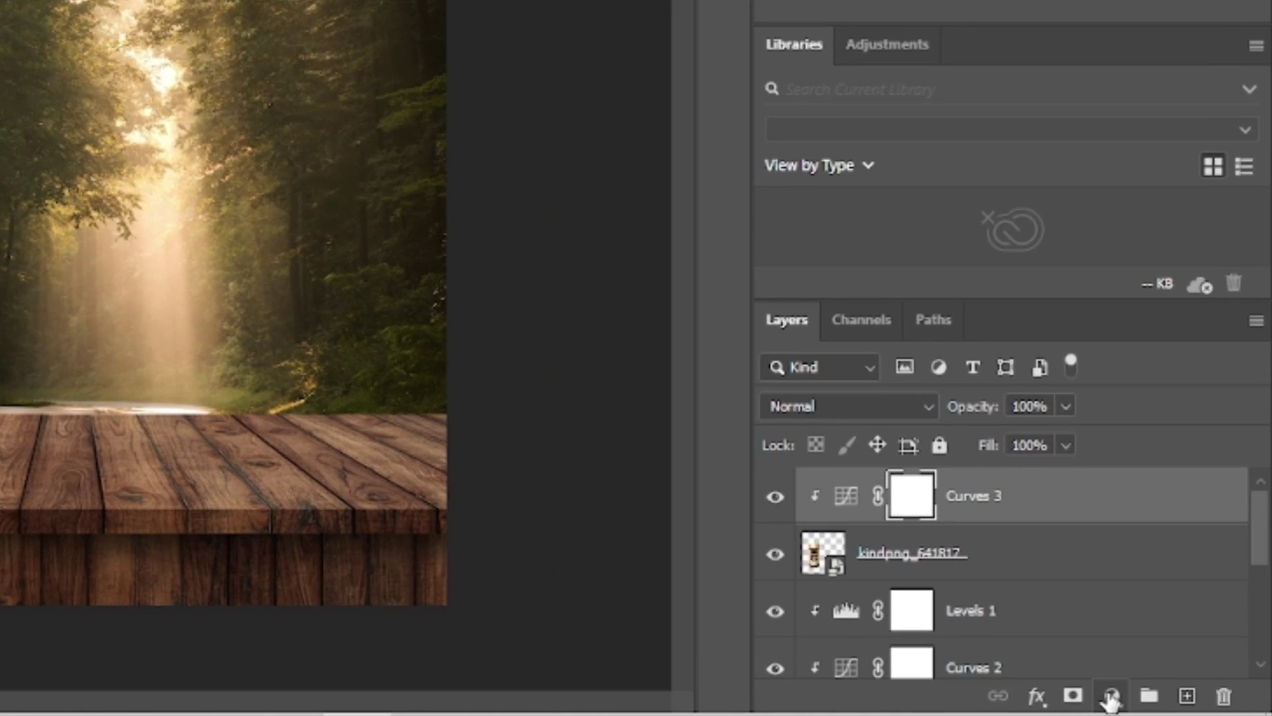
# - Add a Levels adjustment clipped to the coffee jar, with output white 223, input black about 28, input white 244 and adjusted midtones
pyautogui.click(1134, 693)
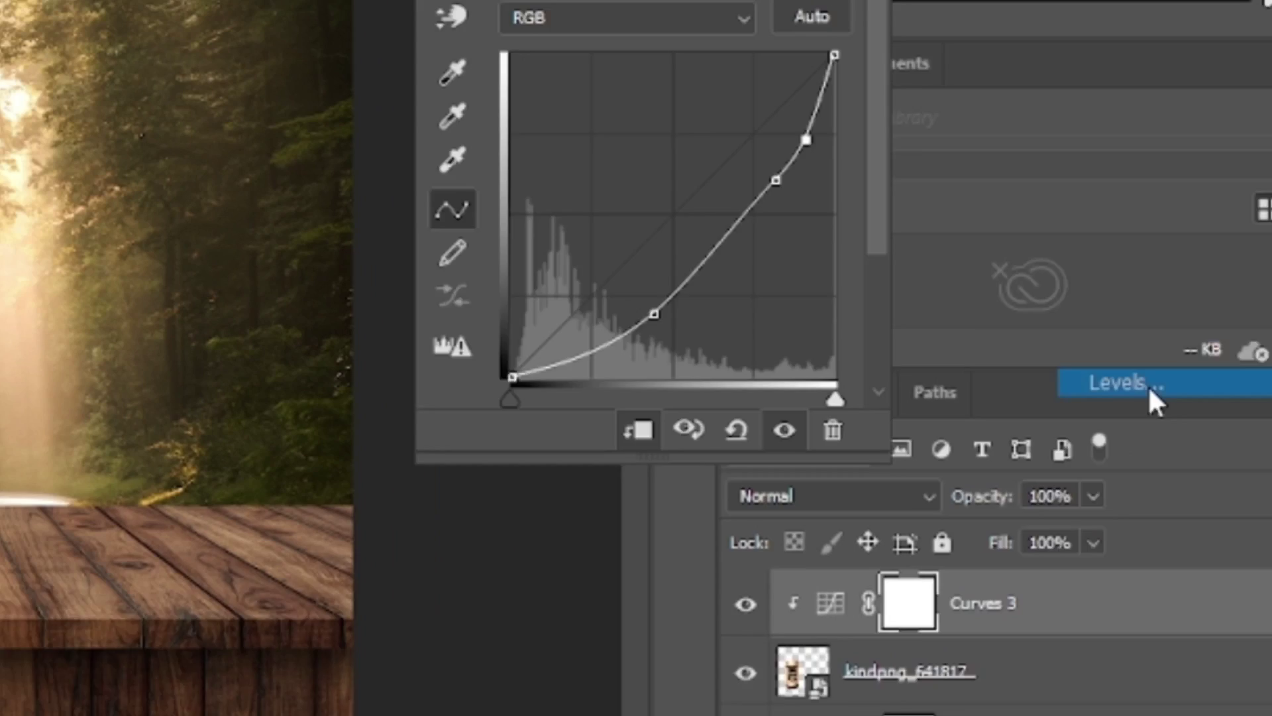
pyautogui.click(1077, 324)
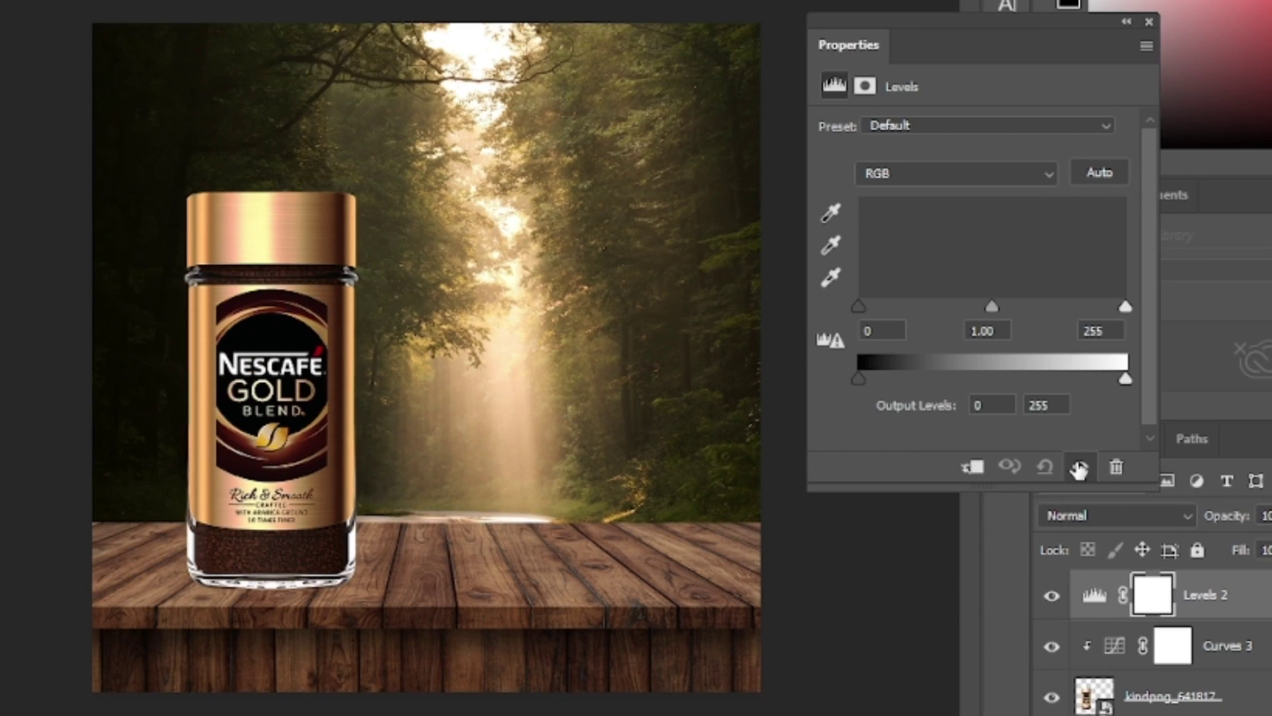
pyautogui.click(971, 461)
pyautogui.moveTo(992, 295); pyautogui.dragTo(970, 299)
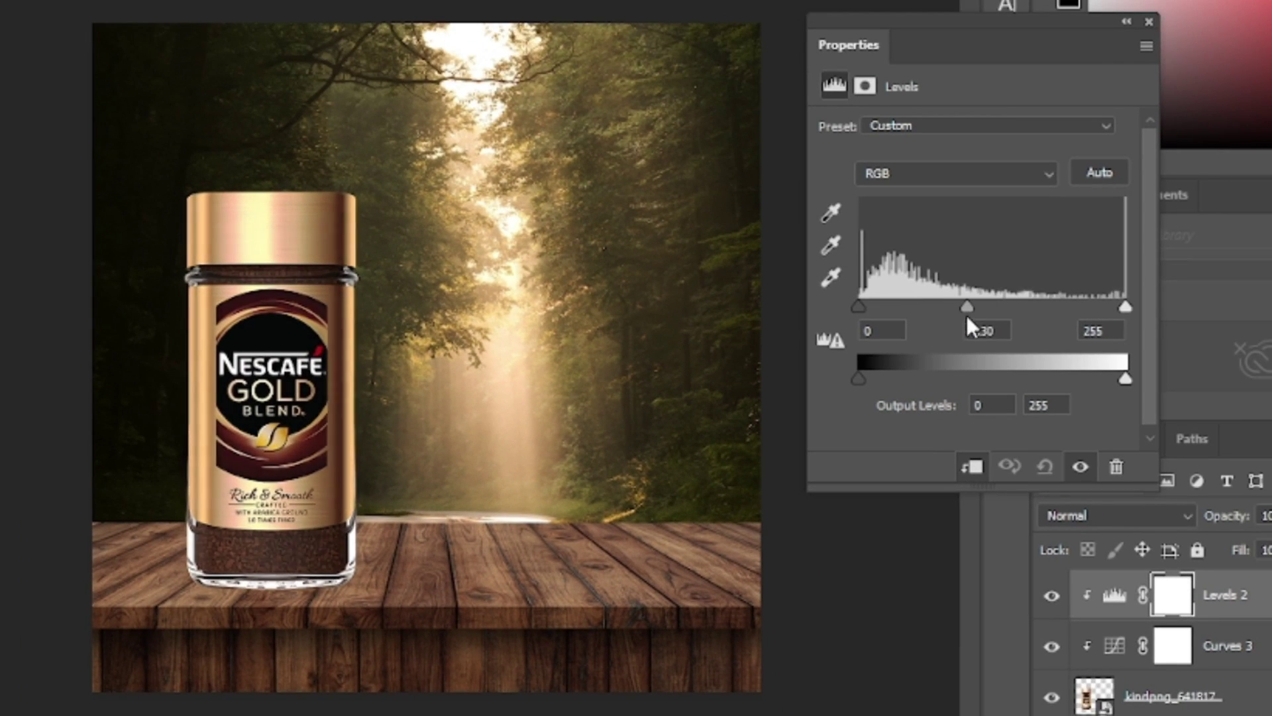
pyautogui.moveTo(1125, 378); pyautogui.dragTo(1092, 378)
pyautogui.moveTo(1124, 306); pyautogui.dragTo(1095, 307)
pyautogui.moveTo(866, 312); pyautogui.dragTo(889, 310)
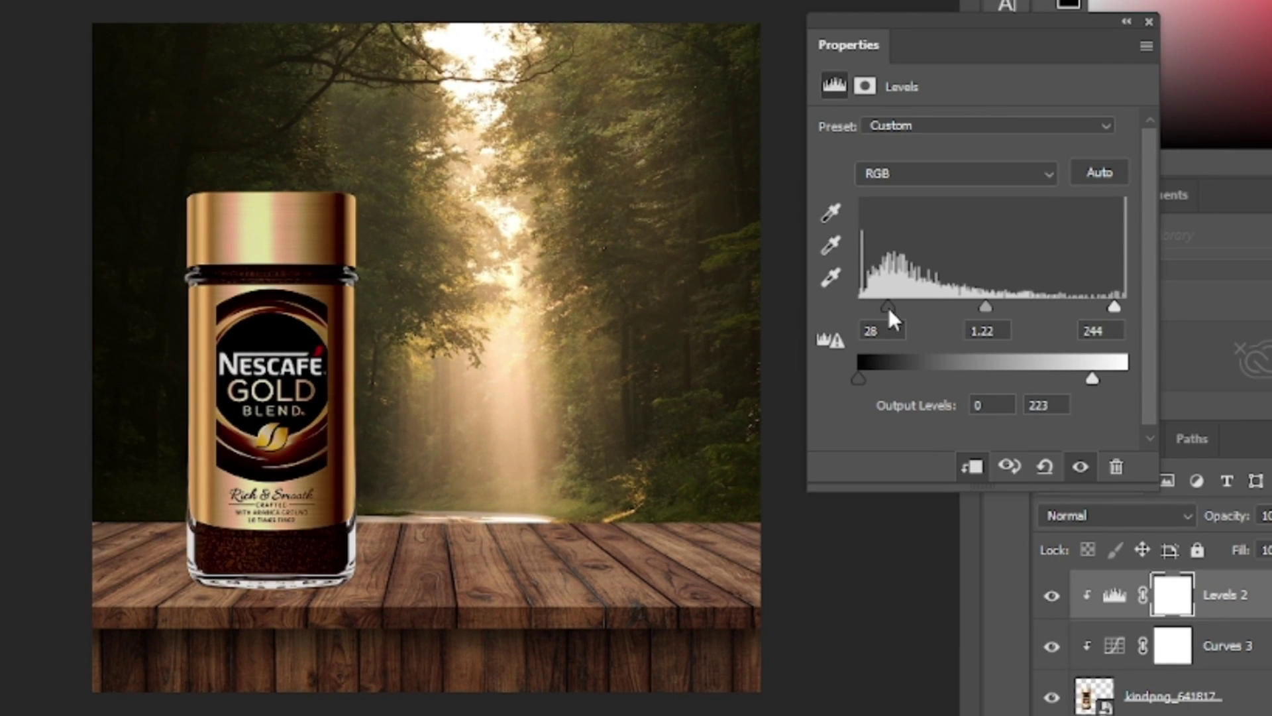
pyautogui.moveTo(992, 308); pyautogui.dragTo(887, 304)
pyautogui.click(1149, 22)
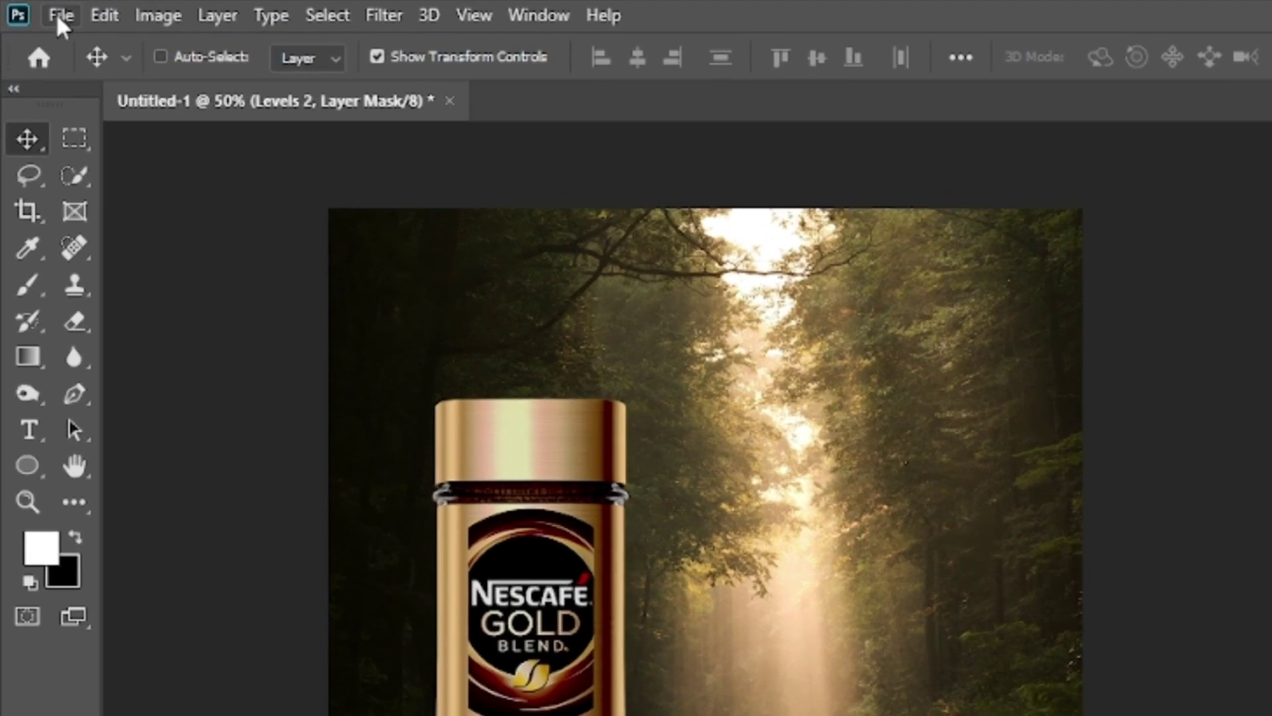
# - Place the Lens_Flare_1 image as an embedded object above the jar's adjustments
pyautogui.click(59, 15)
pyautogui.click(109, 574)
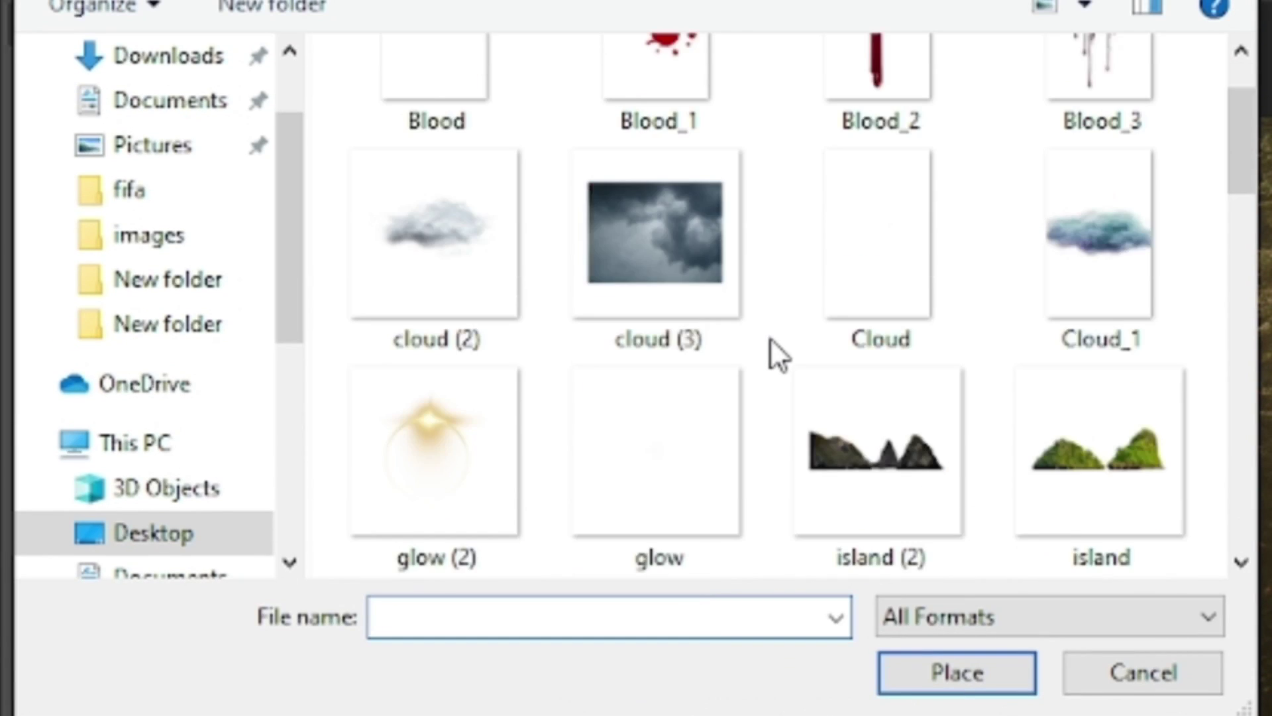
pyautogui.scroll(-2, 770, 337)
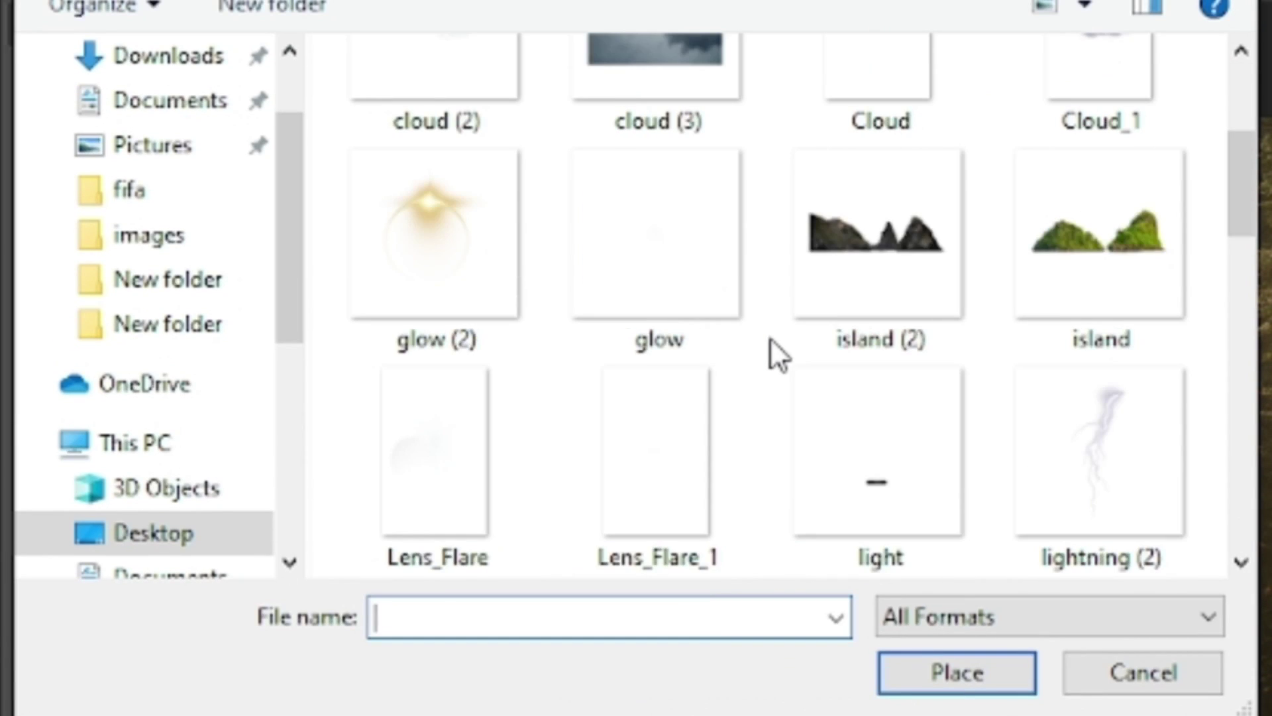
pyautogui.doubleClick(709, 438)
# - Shrink the lens flare onto the jar's right edge and put a masked copy of it on the jar's upper left edge
pyautogui.moveTo(553, 402); pyautogui.dragTo(515, 371)
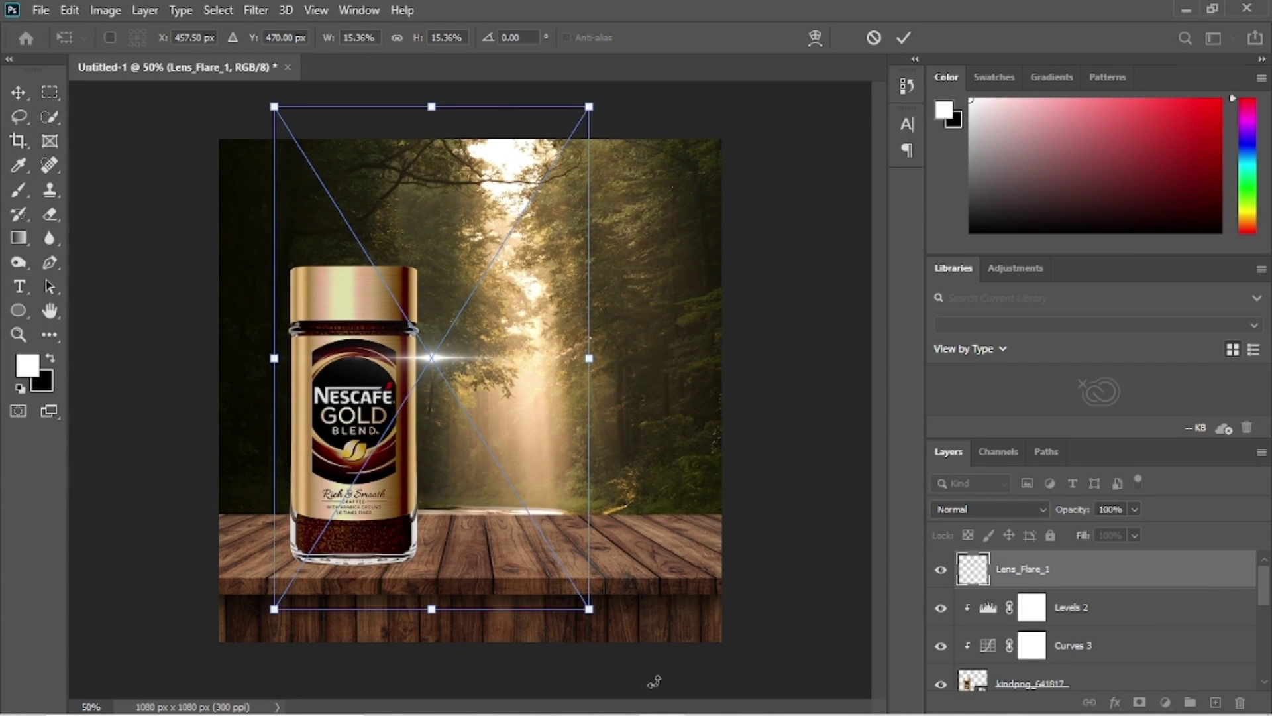
pyautogui.moveTo(653, 682); pyautogui.dragTo(549, 299)
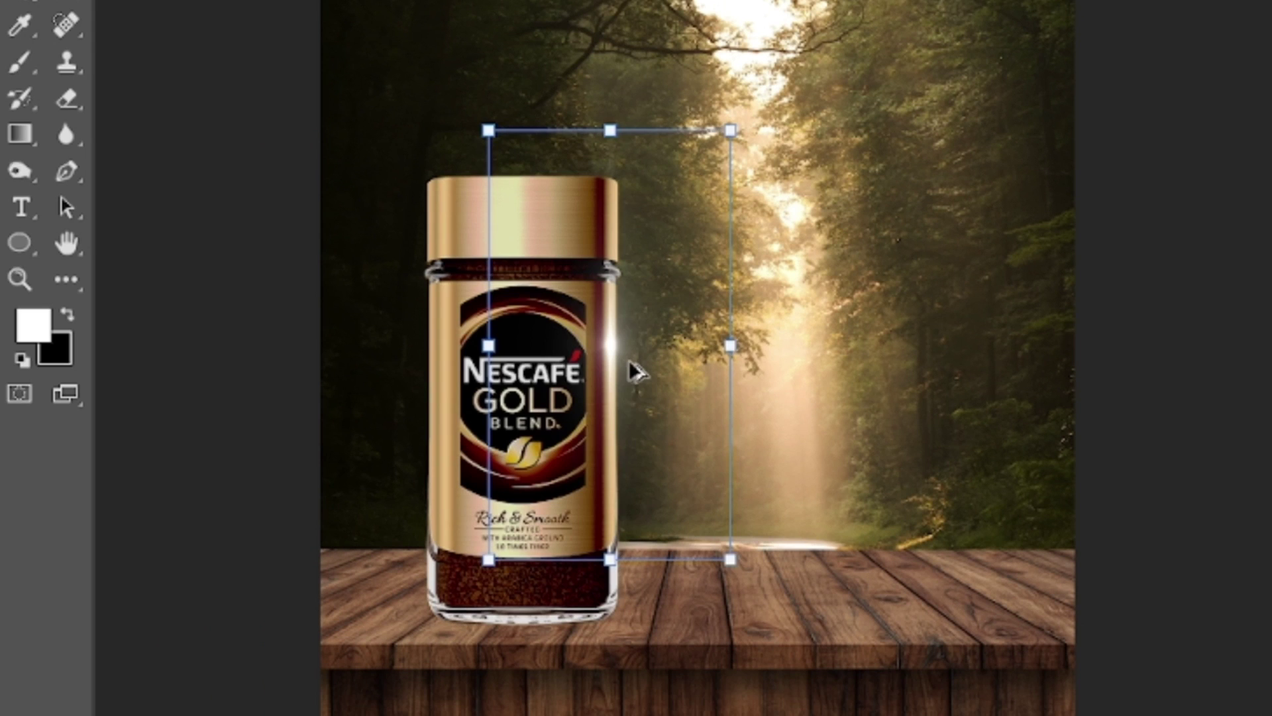
pyautogui.moveTo(633, 372); pyautogui.dragTo(455, 391)
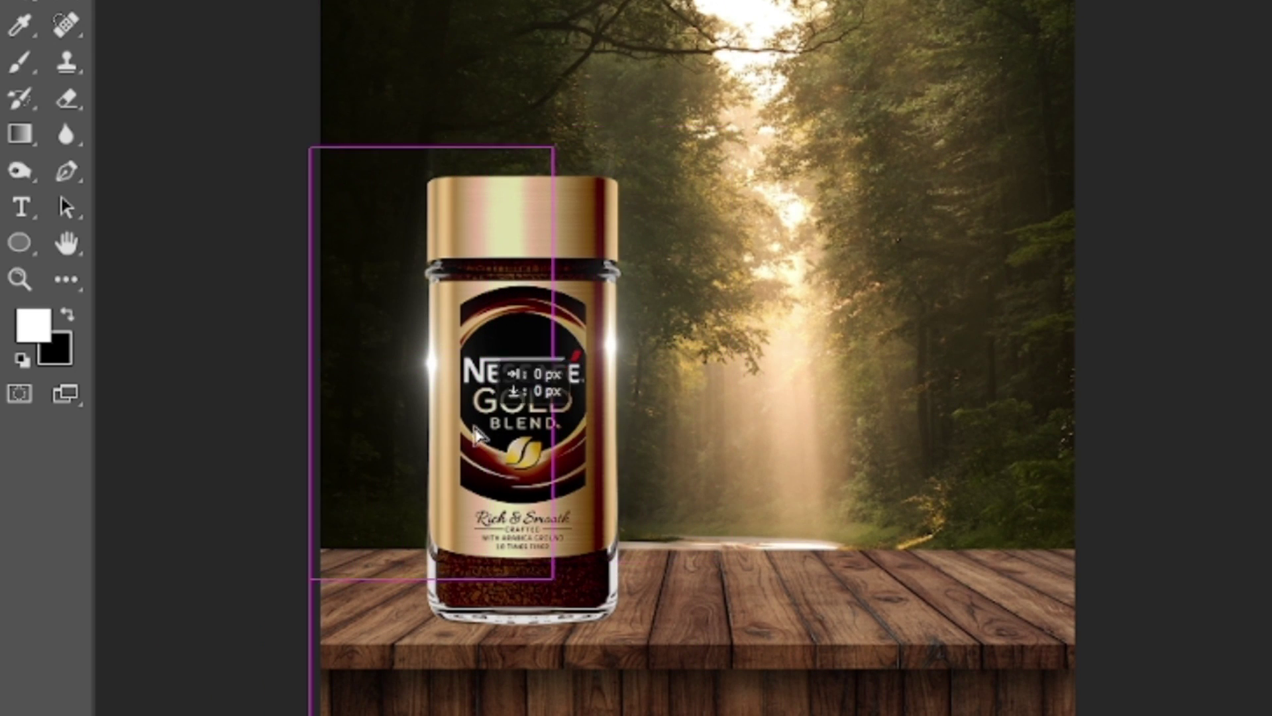
pyautogui.moveTo(476, 434); pyautogui.dragTo(472, 319)
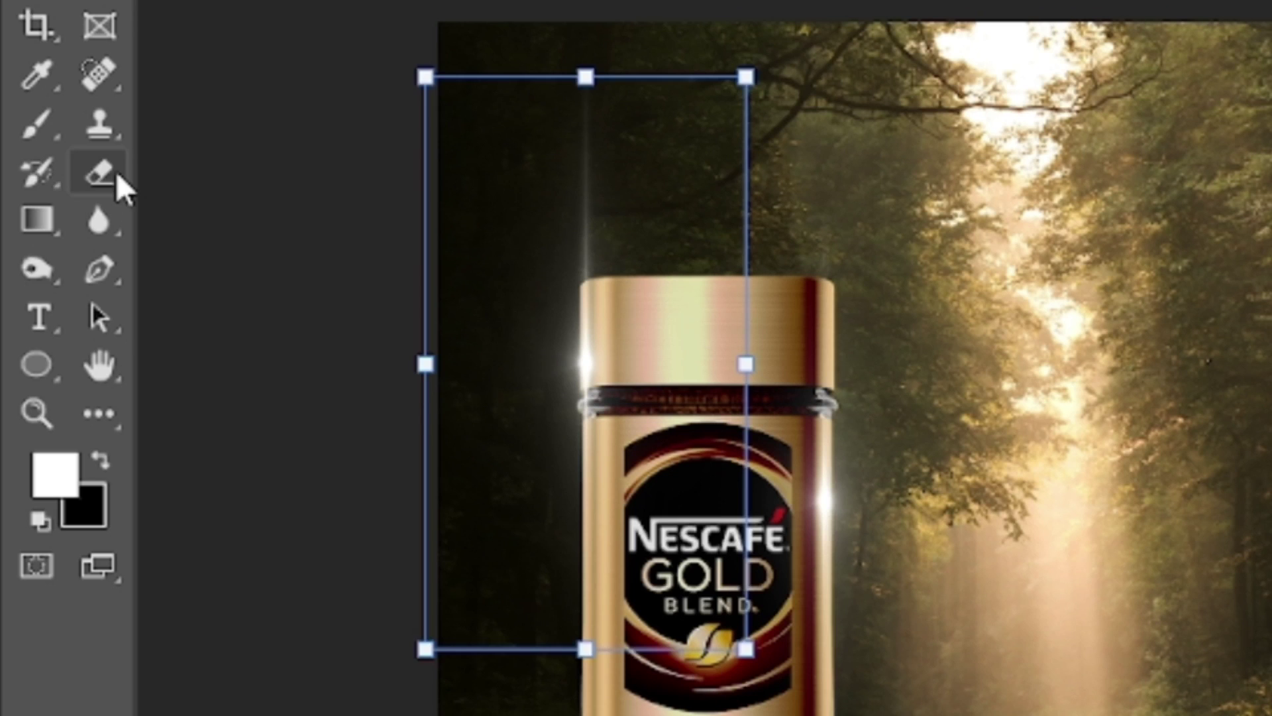
pyautogui.click(100, 173)
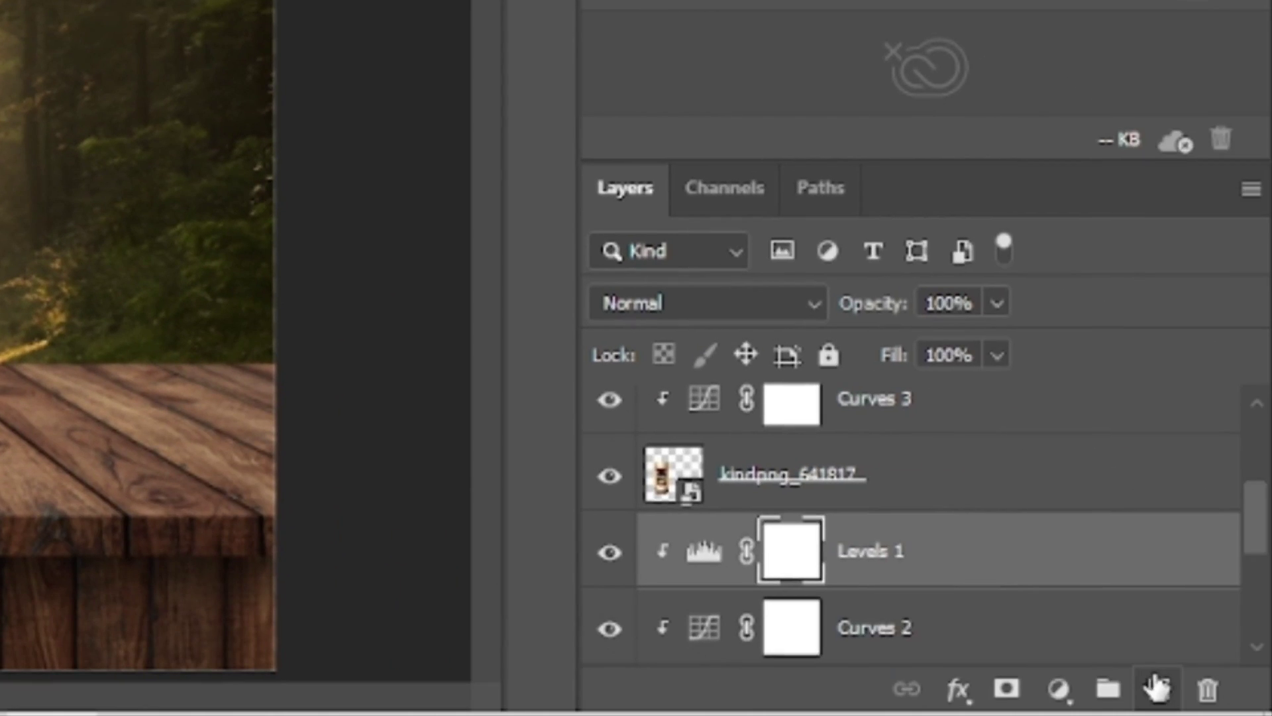
# - Paint a dark contact shadow on a new layer beneath the jar and shift the jar with its flares slightly down
pyautogui.click(1156, 688)
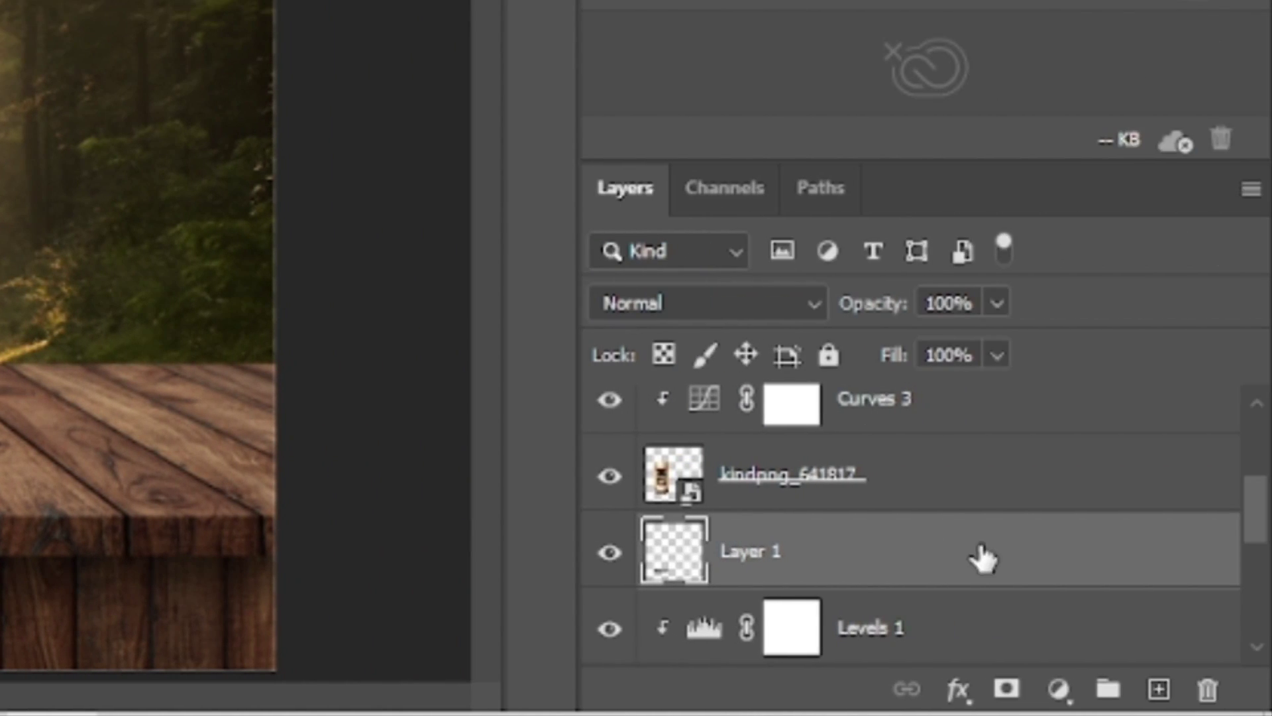
pyautogui.scroll(3, 927, 504)
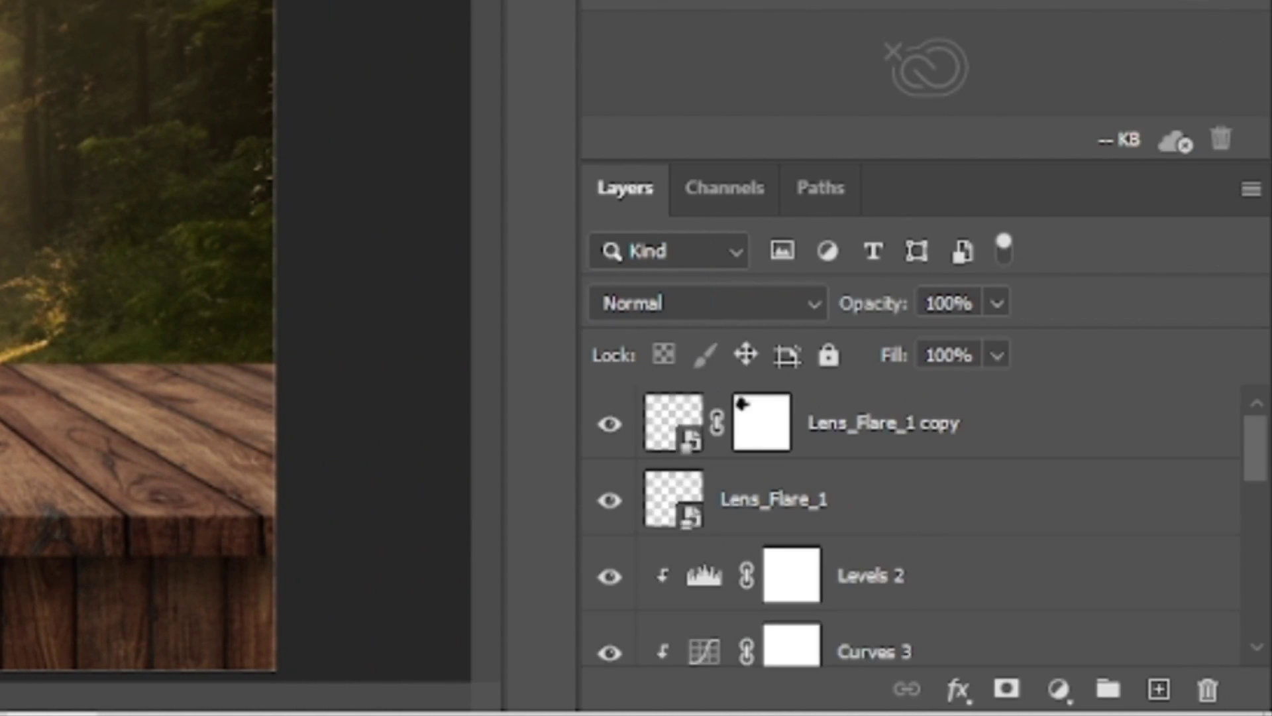
pyautogui.keyDown('shift'); pyautogui.click(902, 440); pyautogui.keyUp('shift')
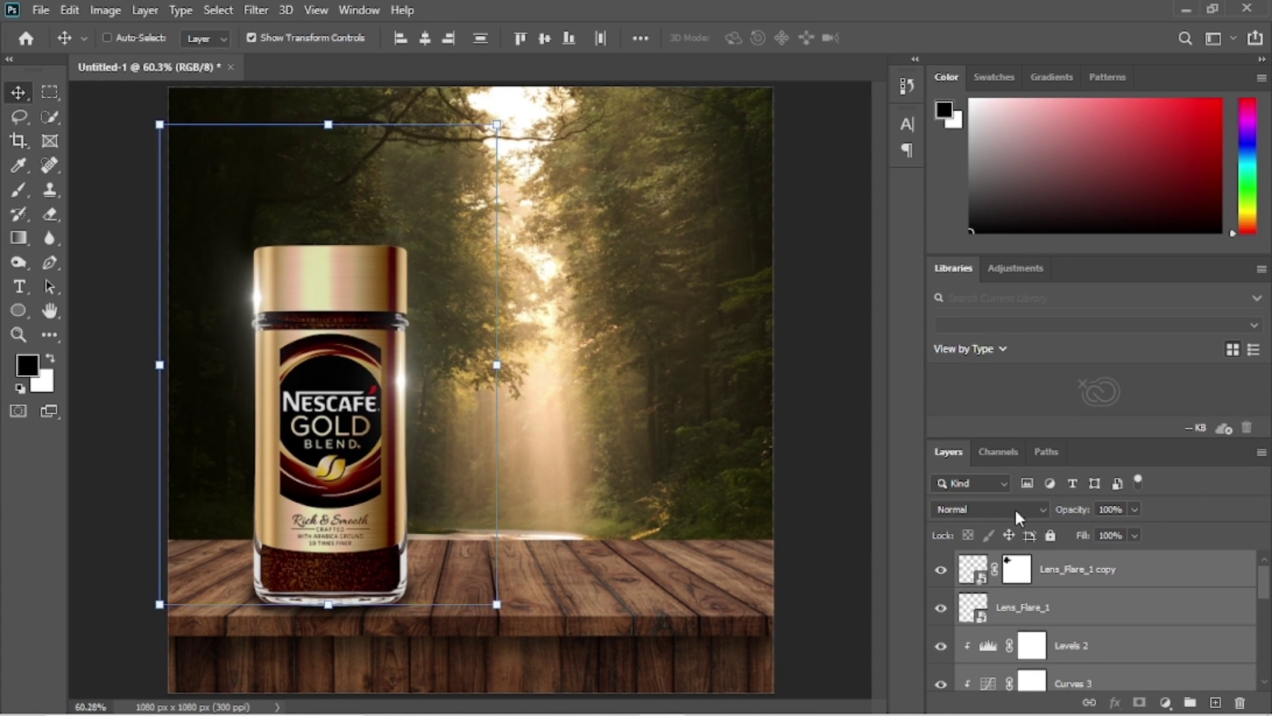
pyautogui.click(19, 334)
pyautogui.keyDown('alt'); pyautogui.click(651, 503); pyautogui.keyUp('alt')
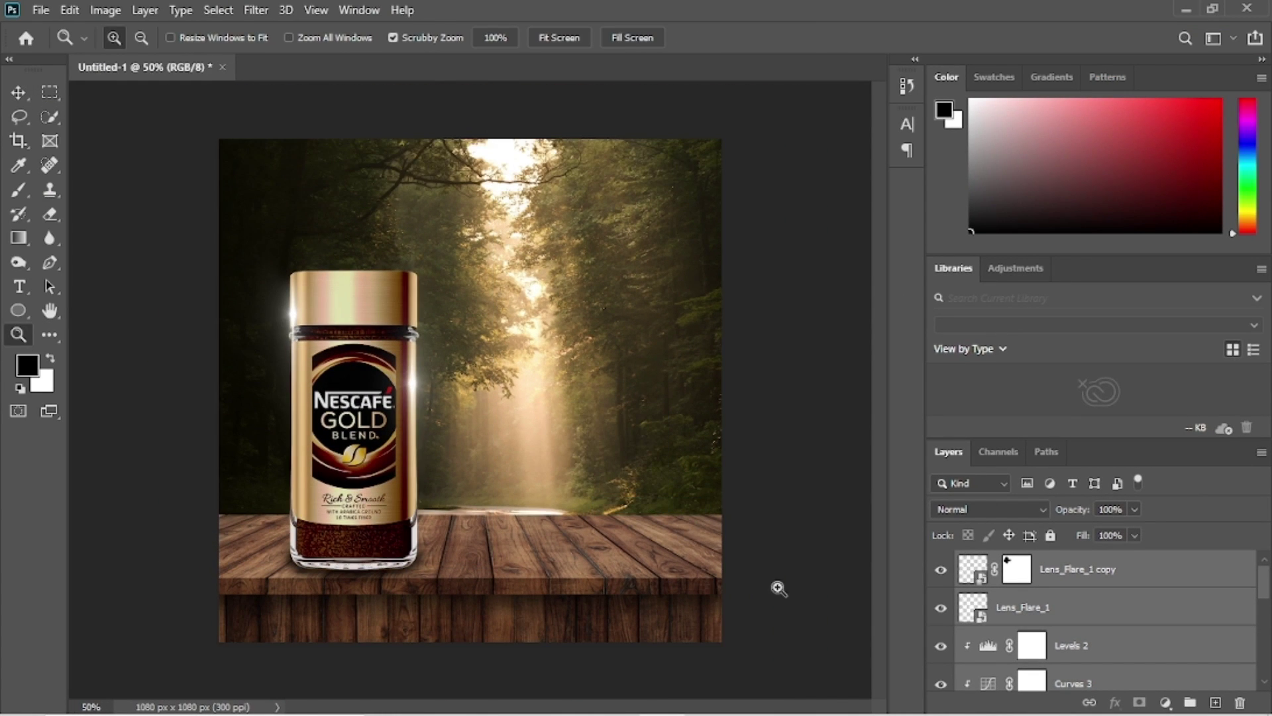
# - Place the image of piled coffee beans with green leaves from the coffee folder as an embedded object
pyautogui.click(1136, 580)
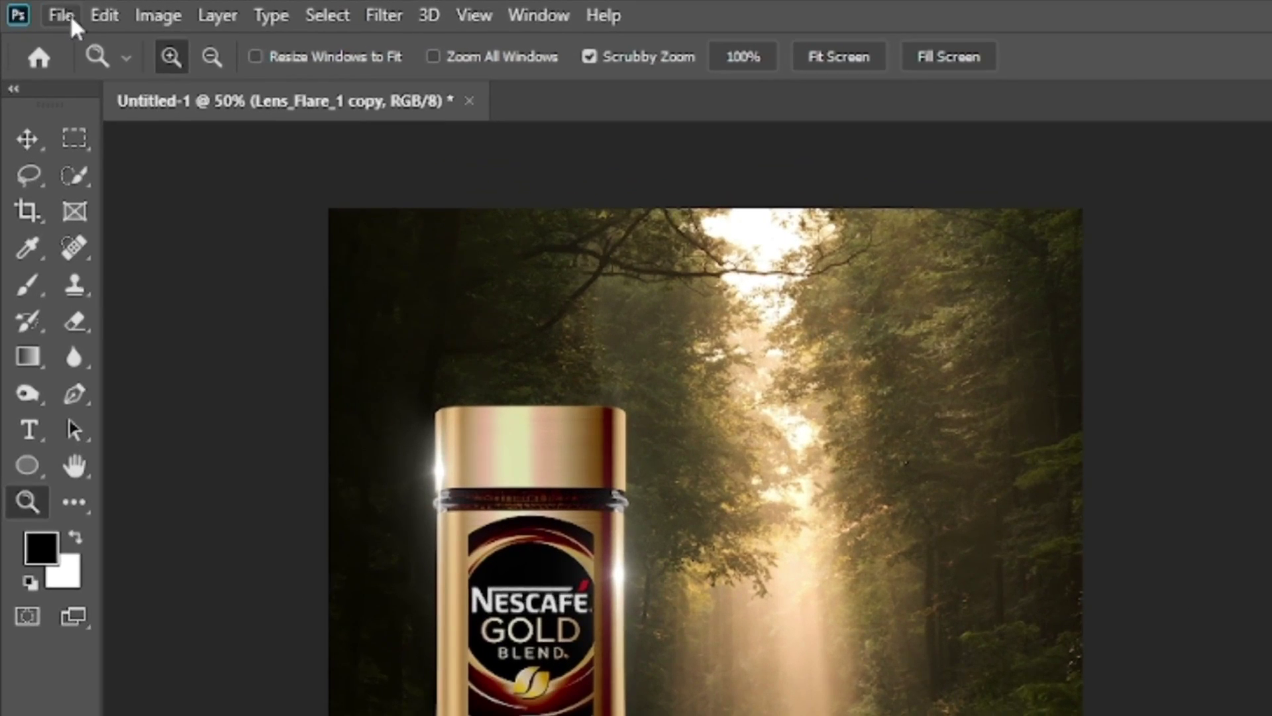
pyautogui.click(40, 10)
pyautogui.click(89, 299)
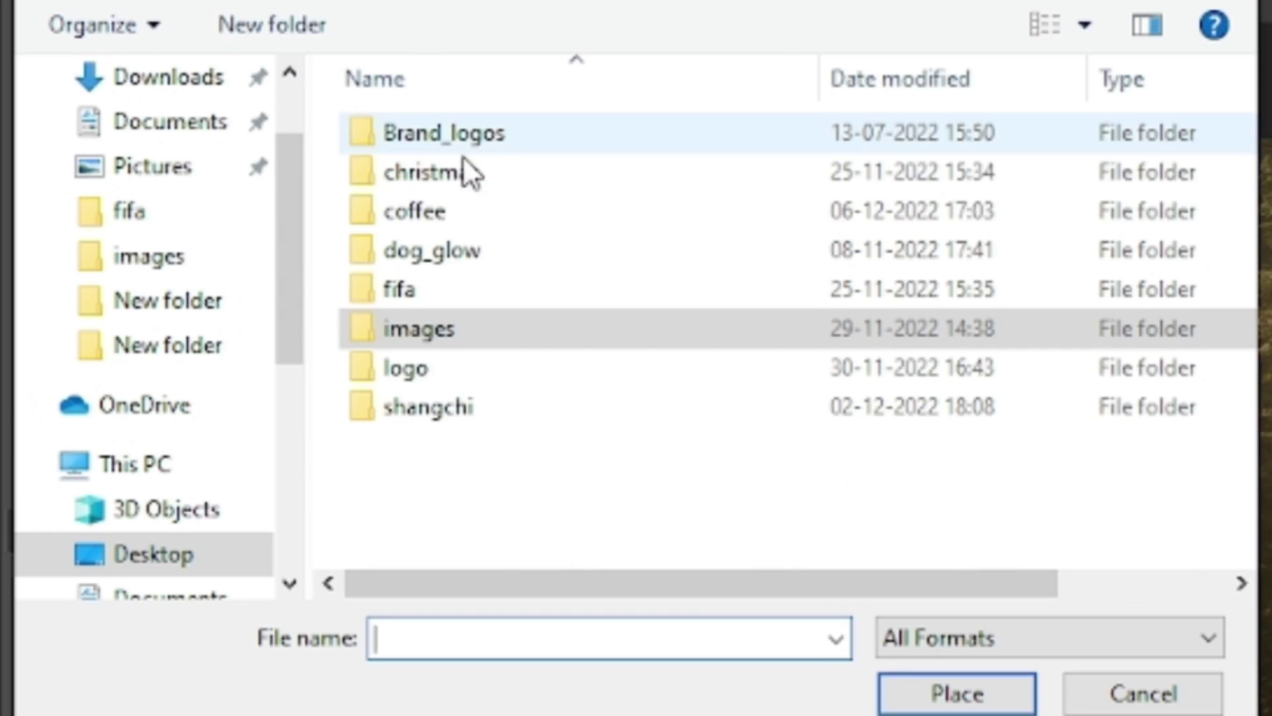
pyautogui.doubleClick(451, 216)
pyautogui.doubleClick(433, 136)
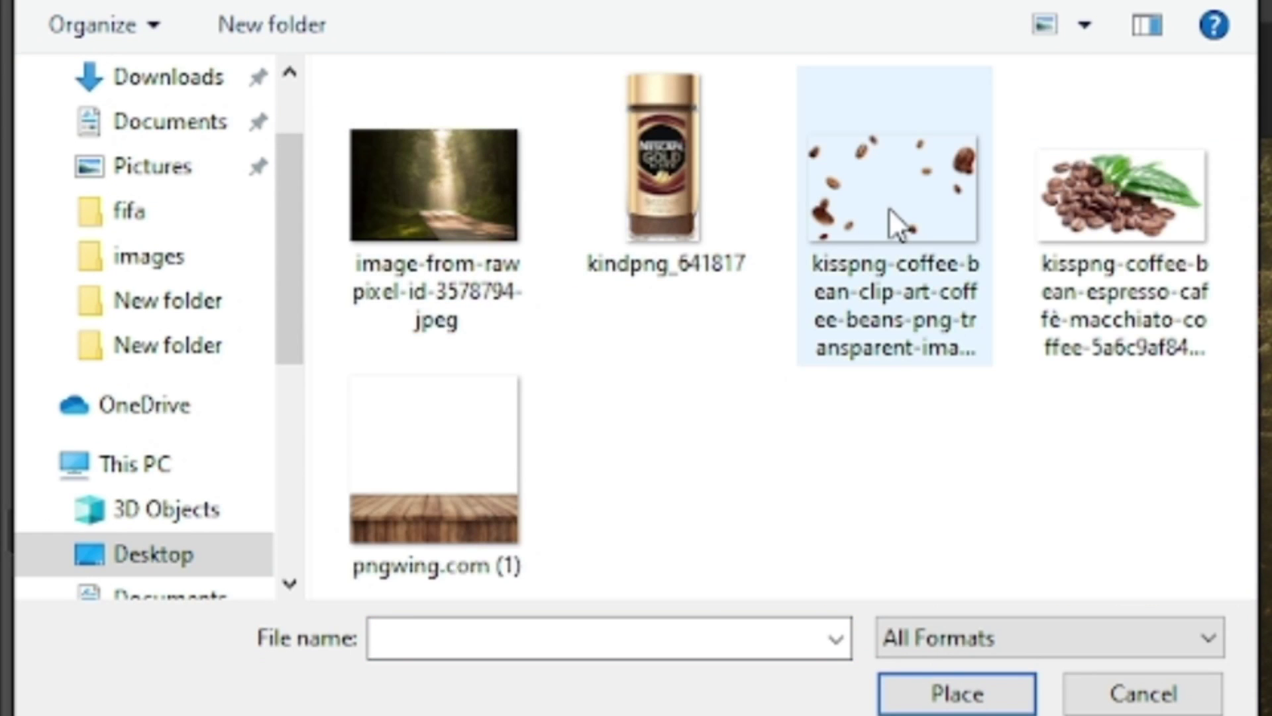
pyautogui.doubleClick(1073, 222)
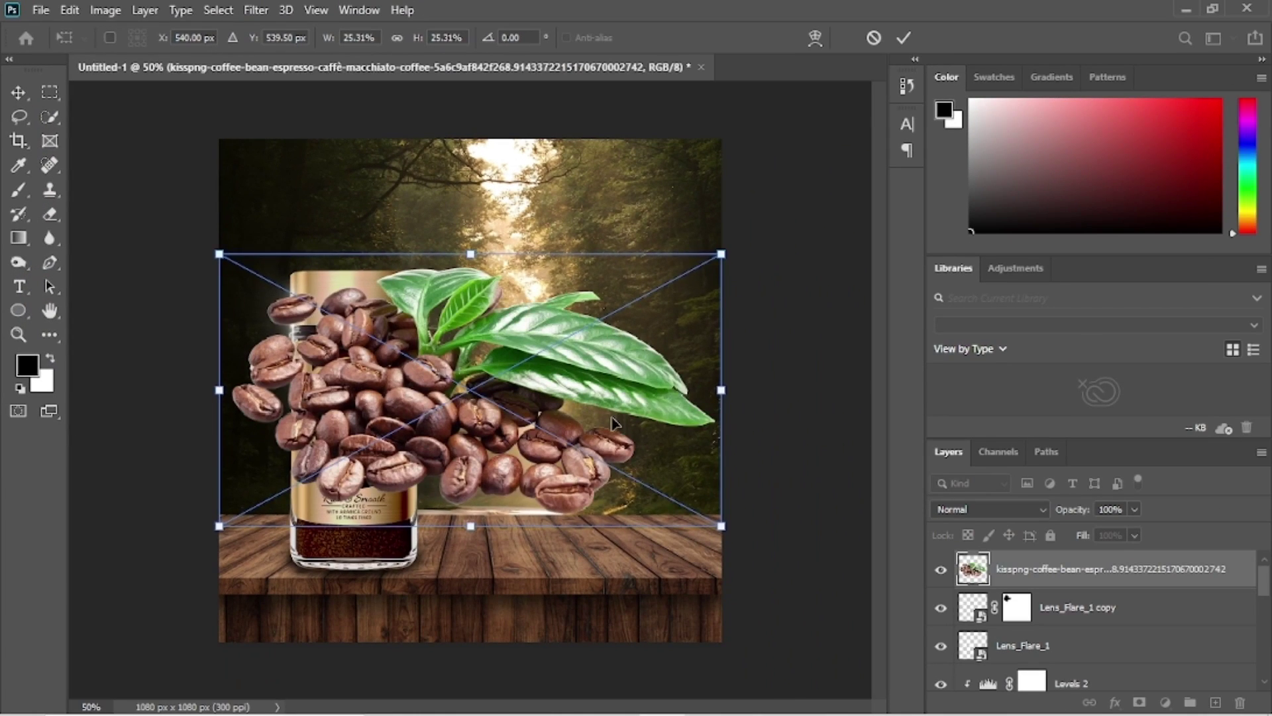
# - Scale the bean pile down beside the jar on the table and move its layer beneath the jar and its shadow
pyautogui.moveTo(610, 417); pyautogui.dragTo(633, 448)
pyautogui.moveTo(743, 556); pyautogui.dragTo(623, 491)
pyautogui.moveTo(575, 421); pyautogui.dragTo(598, 513)
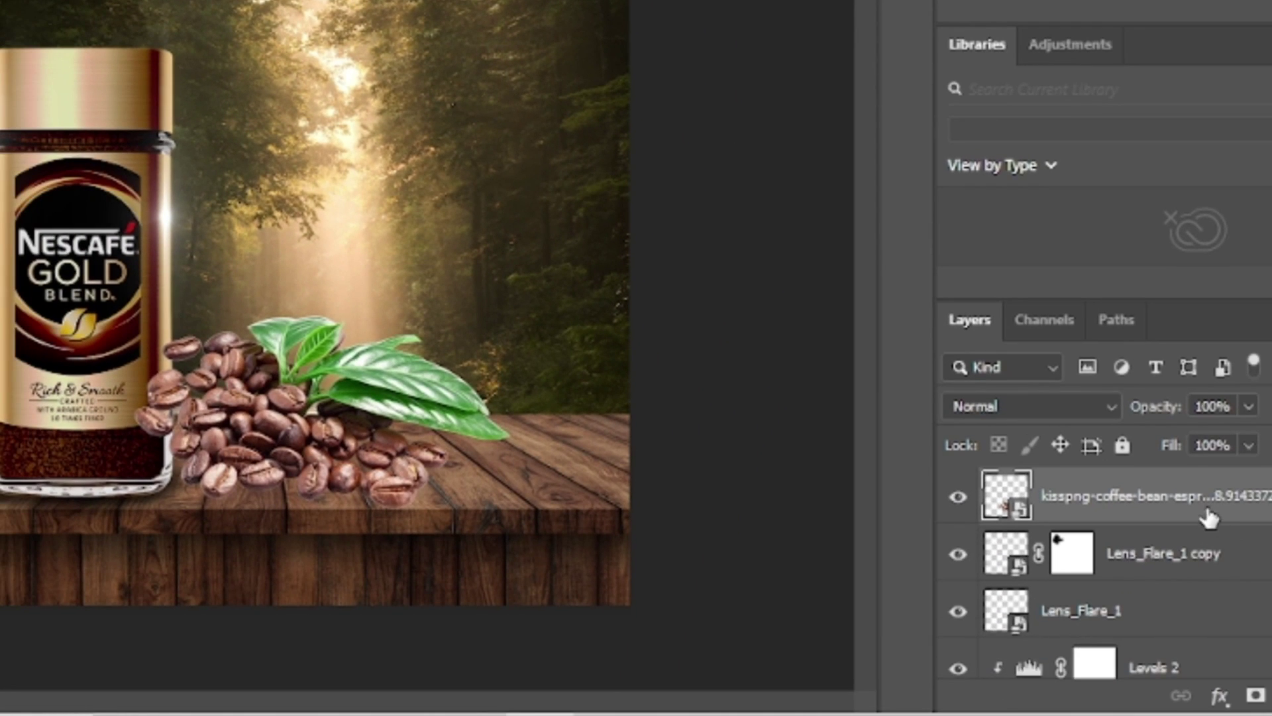
pyautogui.moveTo(1207, 518); pyautogui.dragTo(1193, 603)
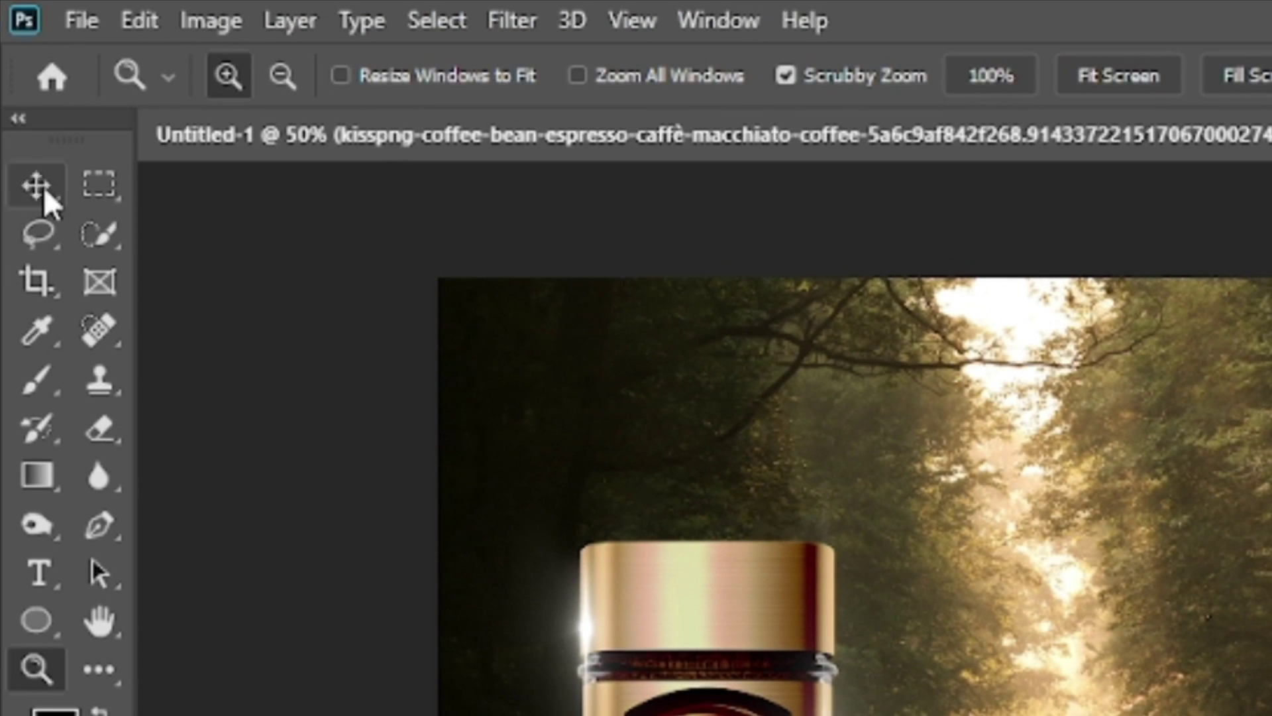
pyautogui.click(44, 188)
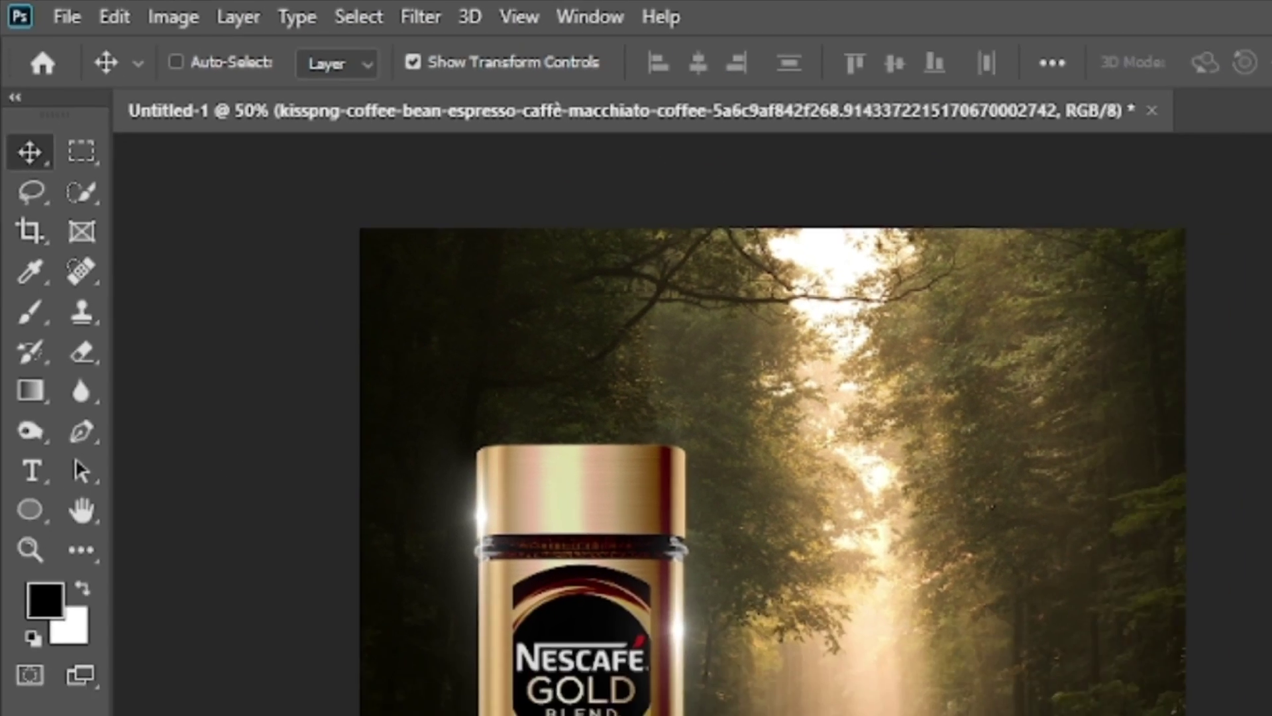
pyautogui.moveTo(641, 582); pyautogui.dragTo(553, 536)
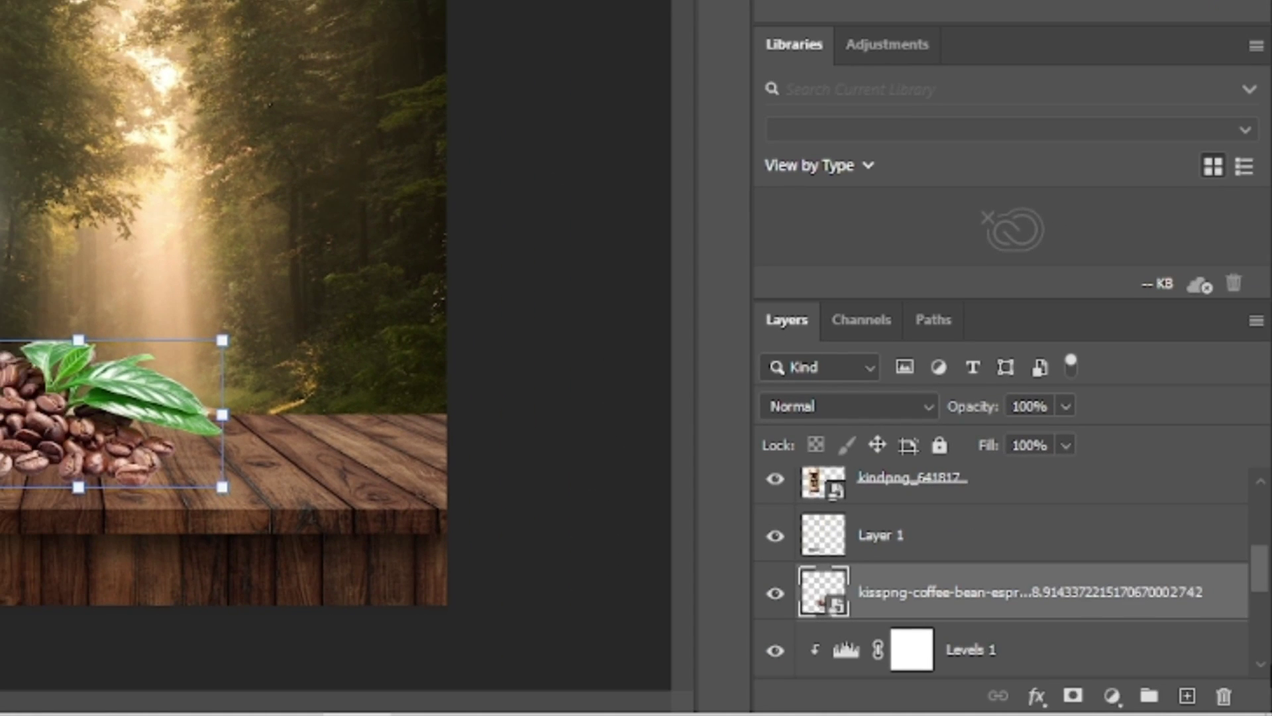
# - Add a Curves adjustment clipped to the coffee bean pile, pulling down the darker tones and reshaping the highlights
pyautogui.click(1113, 696)
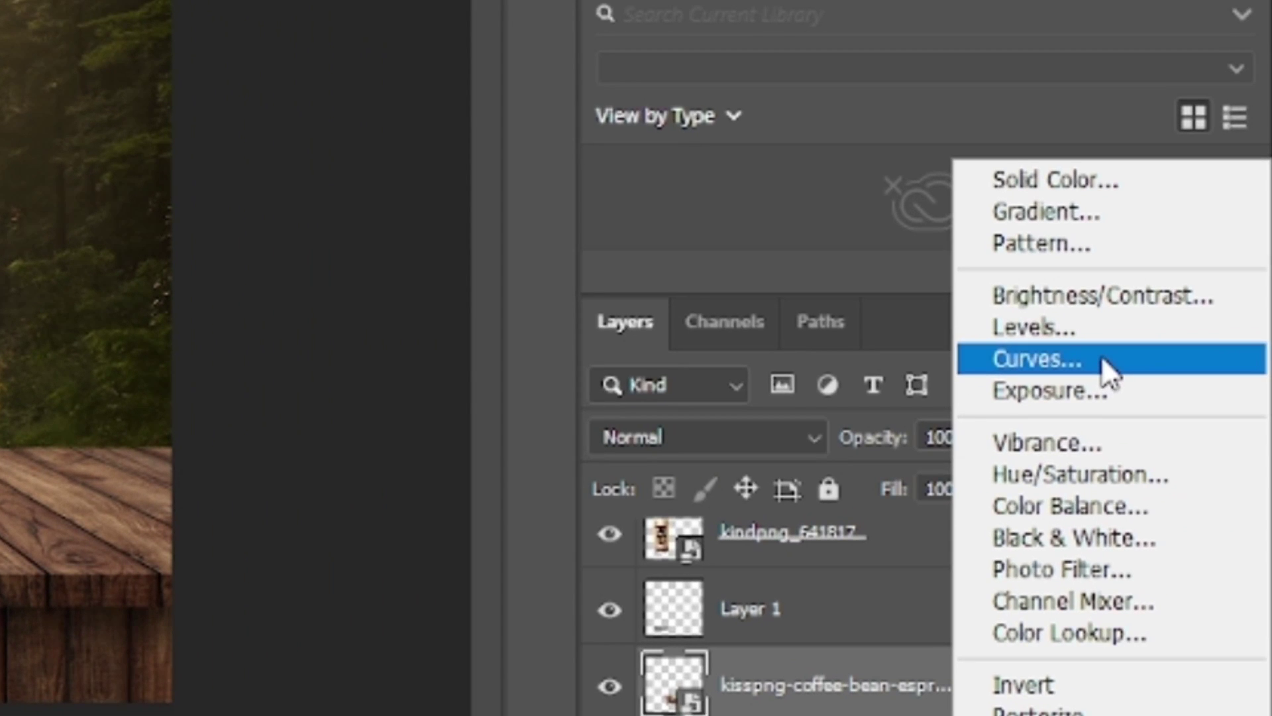
pyautogui.click(1146, 348)
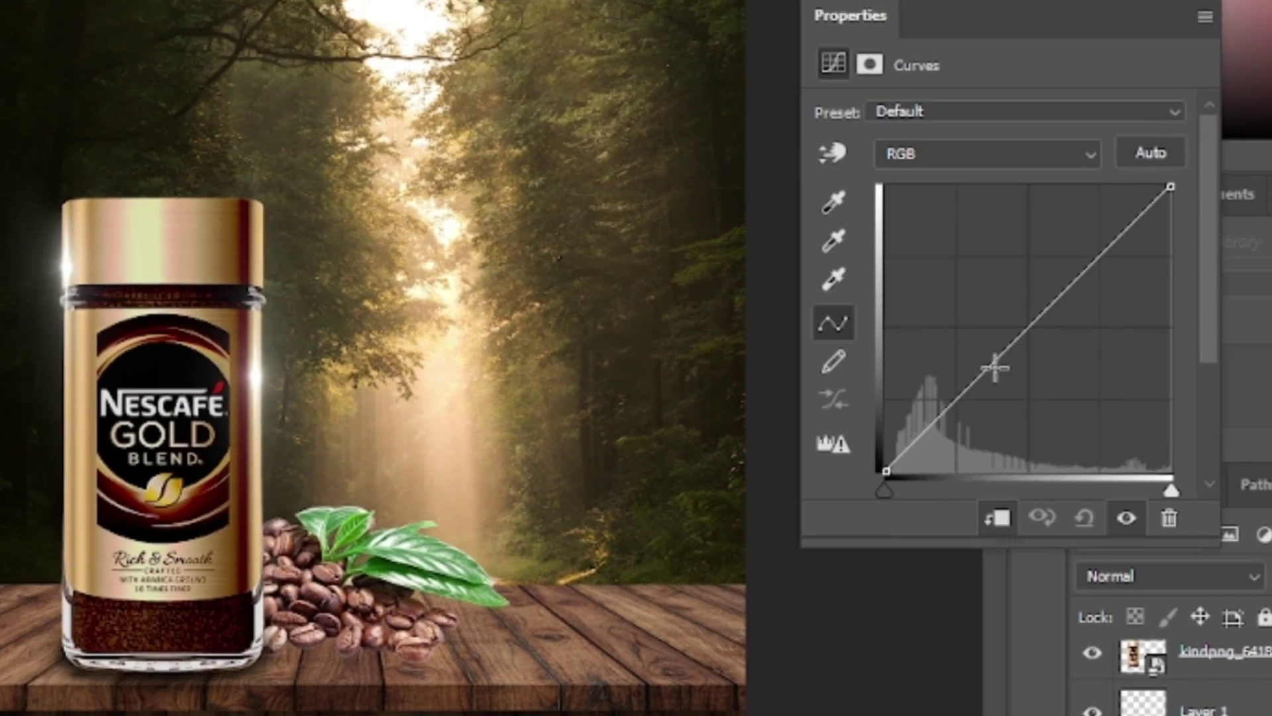
pyautogui.click(923, 340)
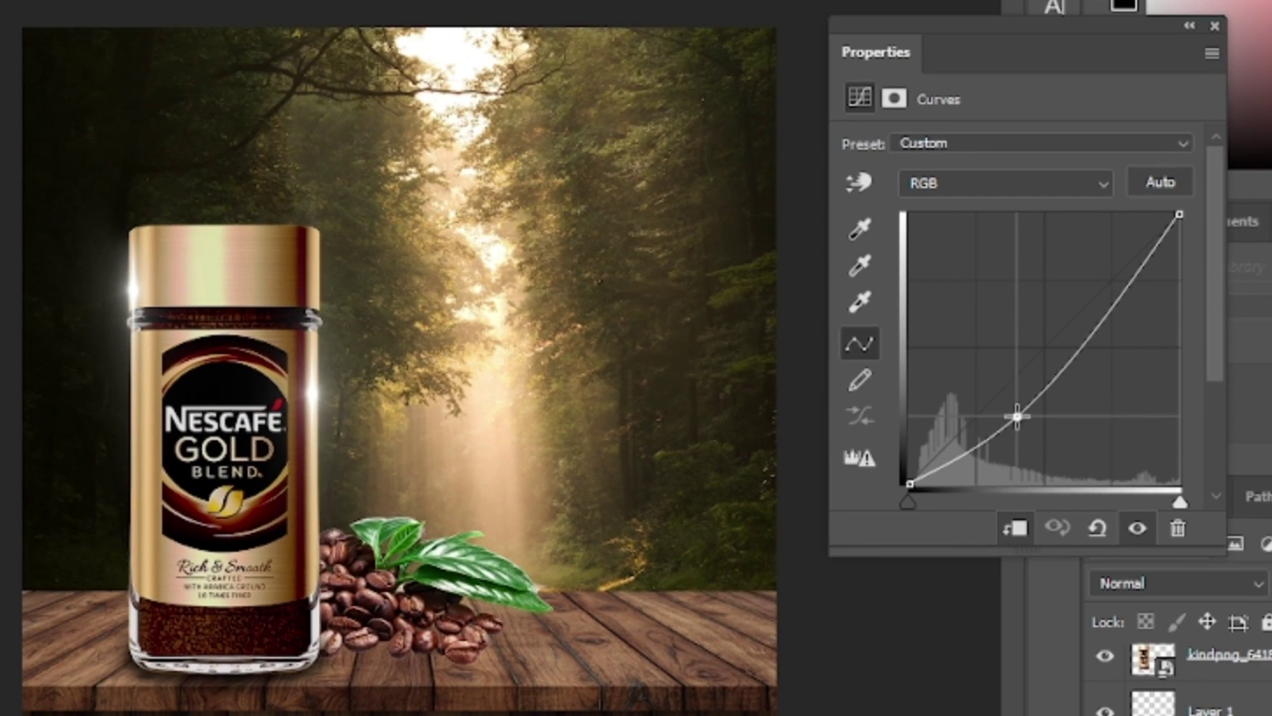
pyautogui.moveTo(1090, 387); pyautogui.dragTo(1113, 320)
pyautogui.click(1214, 26)
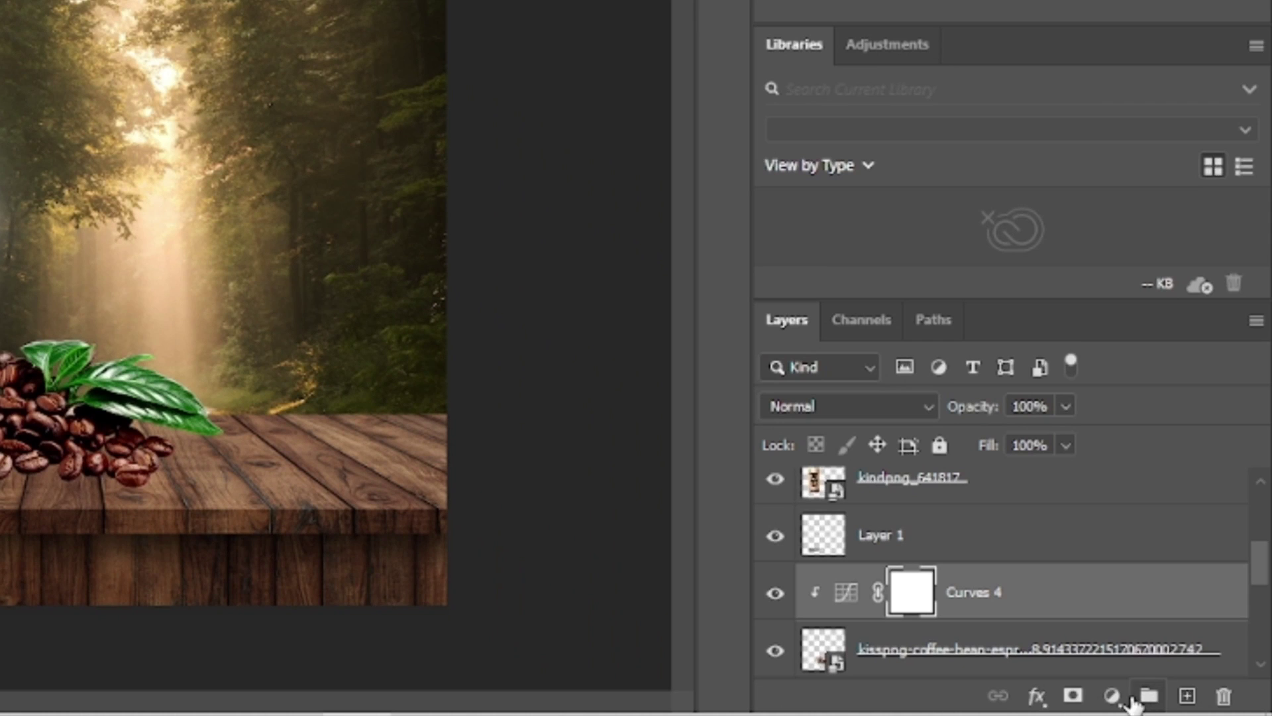
# - Add a Levels adjustment clipped to the coffee bean pile, raising the output black to about 8 and adjusting the midtone and white inputs
pyautogui.click(1112, 695)
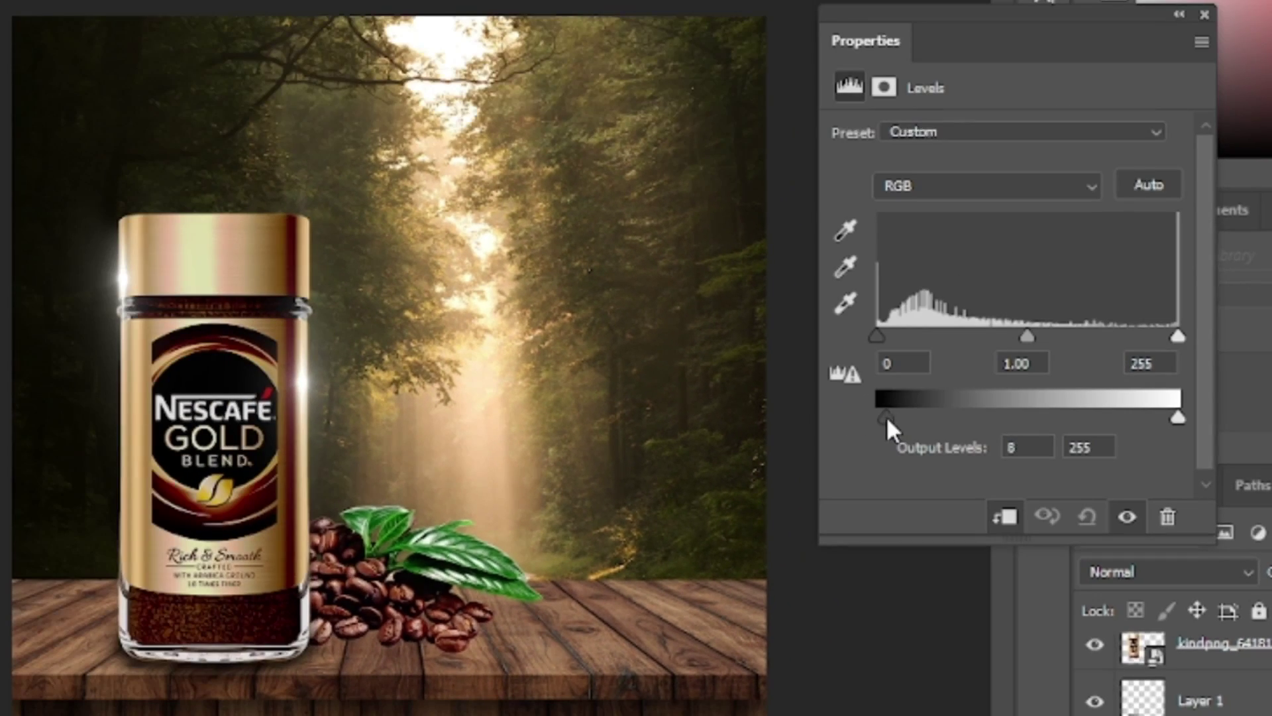
pyautogui.moveTo(1035, 341); pyautogui.dragTo(1038, 353)
pyautogui.moveTo(1146, 341); pyautogui.dragTo(1130, 348)
pyautogui.click(1204, 14)
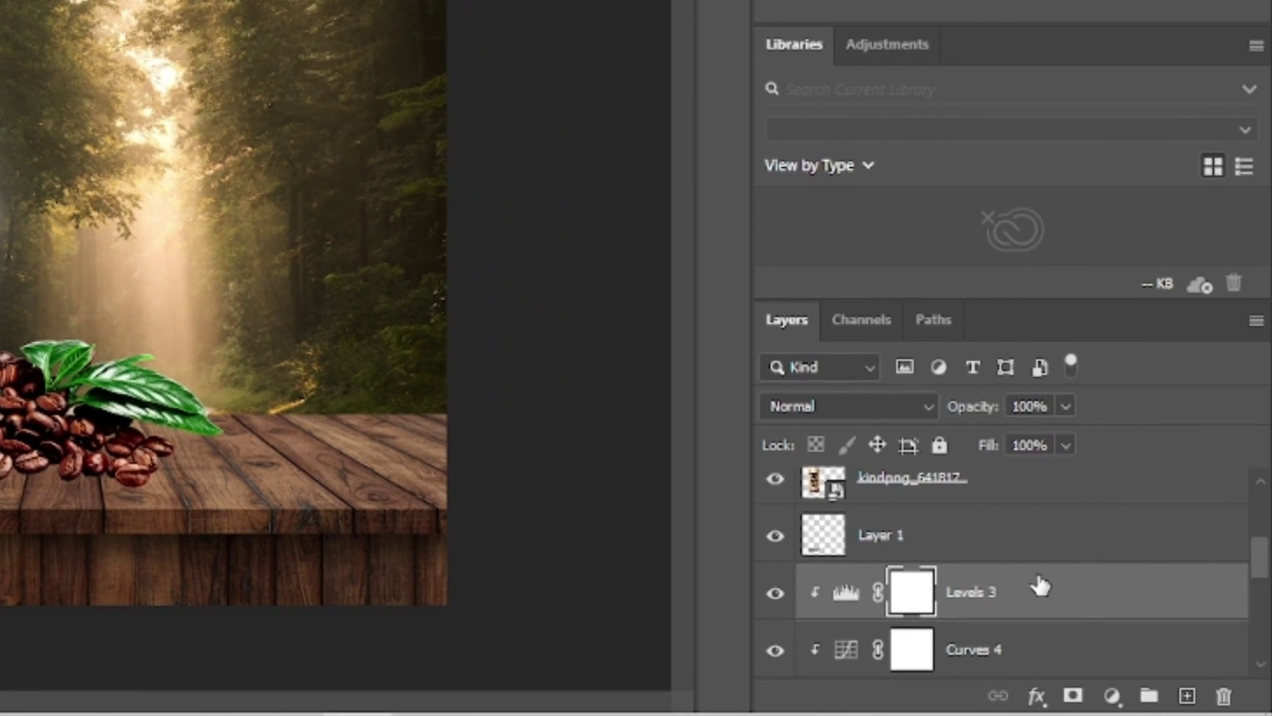
# - Paint a soft black shadow on a new layer beneath the coffee bean pile and nudge the beans slightly down and left
pyautogui.scroll(-2, 1206, 679)
pyautogui.scroll(-1, 1075, 593)
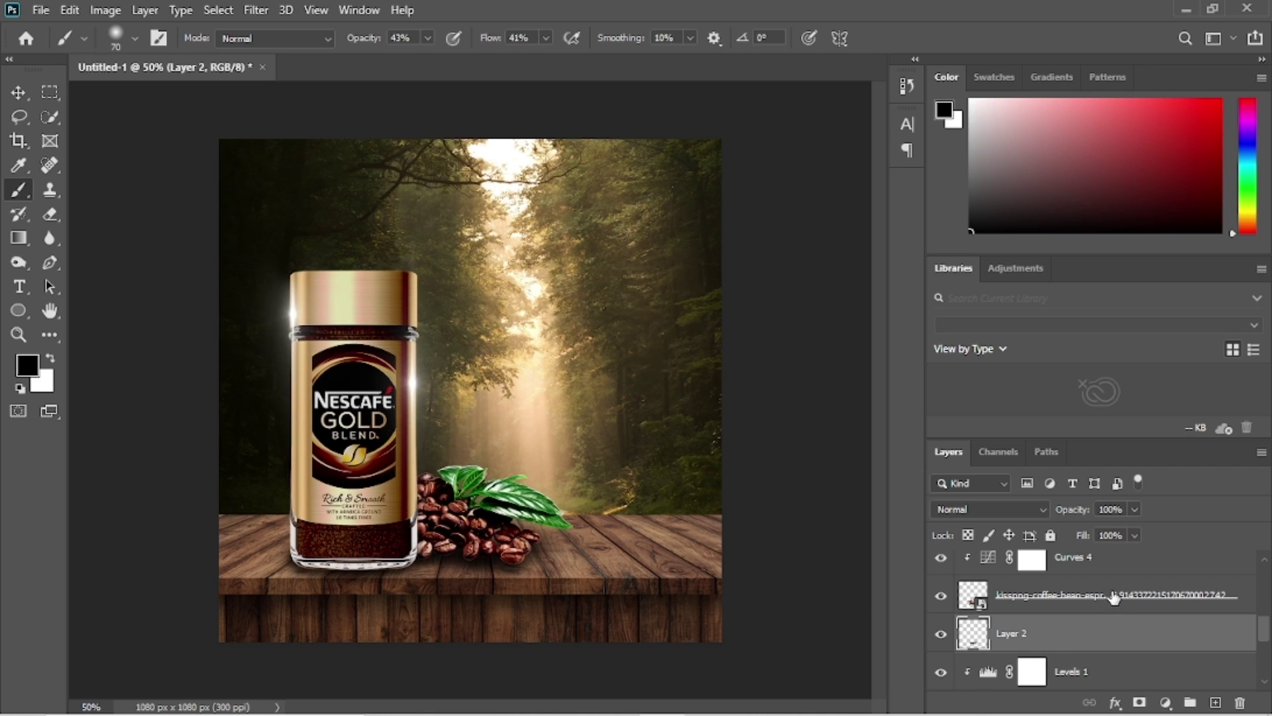
pyautogui.click(1114, 596)
pyautogui.press('Down')
pyautogui.press('Down')
pyautogui.press('Down')
pyautogui.press('Down')
pyautogui.press('Down')
pyautogui.press('Down')
pyautogui.press('Down')
pyautogui.press('Down')
pyautogui.press('Left')
pyautogui.press('Left')
pyautogui.press('Left')
pyautogui.press('Left')
pyautogui.press('Left')
pyautogui.press('Left')
pyautogui.press('Left')
pyautogui.press('Left')
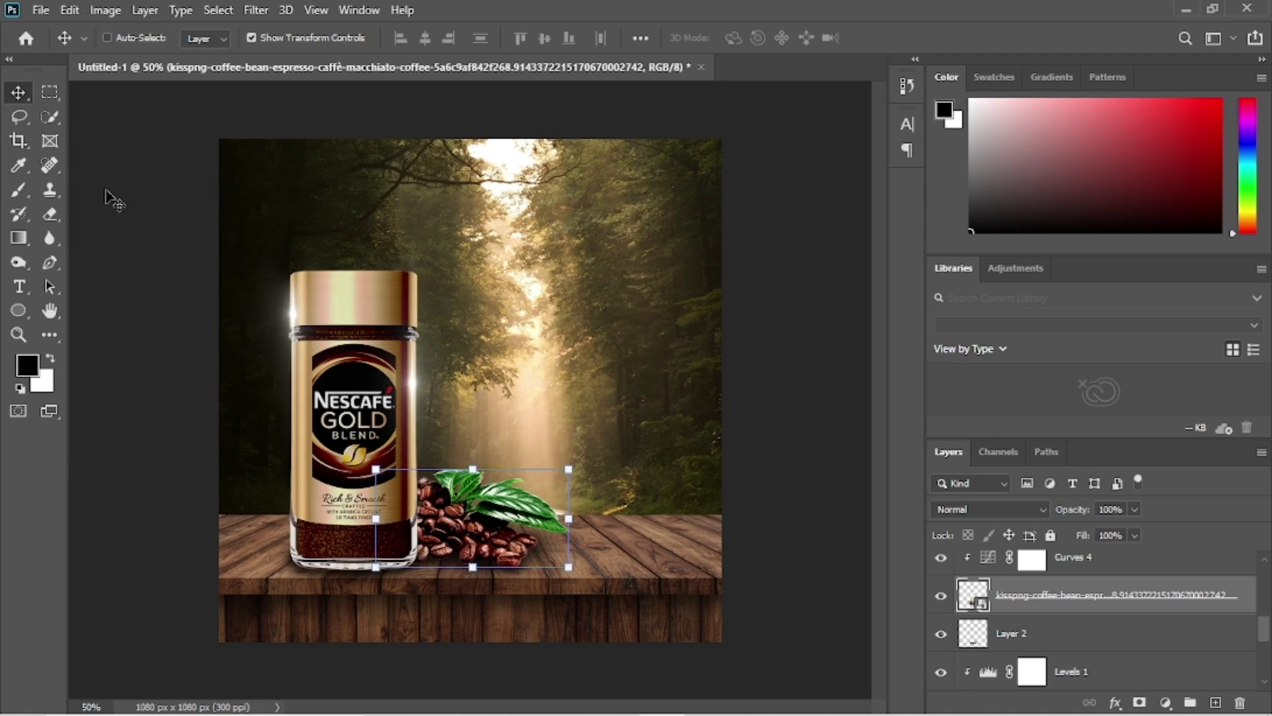
# - Place the transparent image of scattered flying coffee beans as an embedded object above all layers
pyautogui.click(49, 92)
pyautogui.click(40, 10)
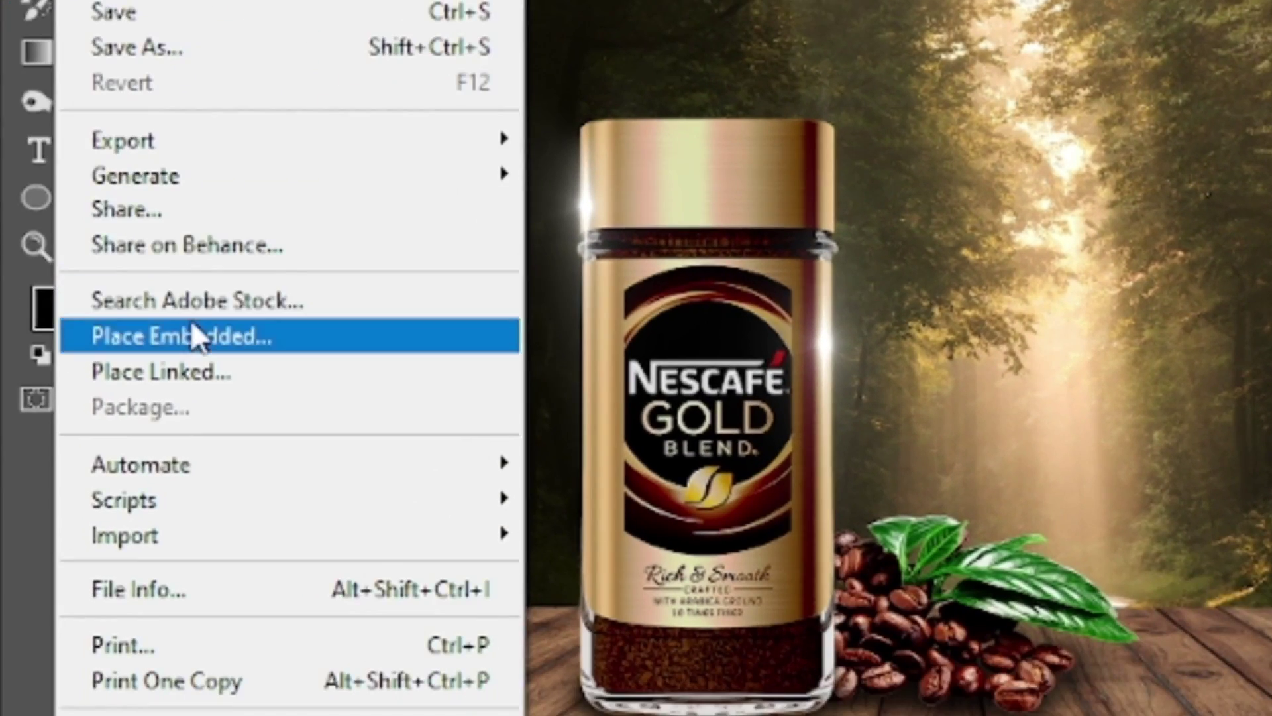
pyautogui.click(192, 335)
pyautogui.doubleClick(947, 225)
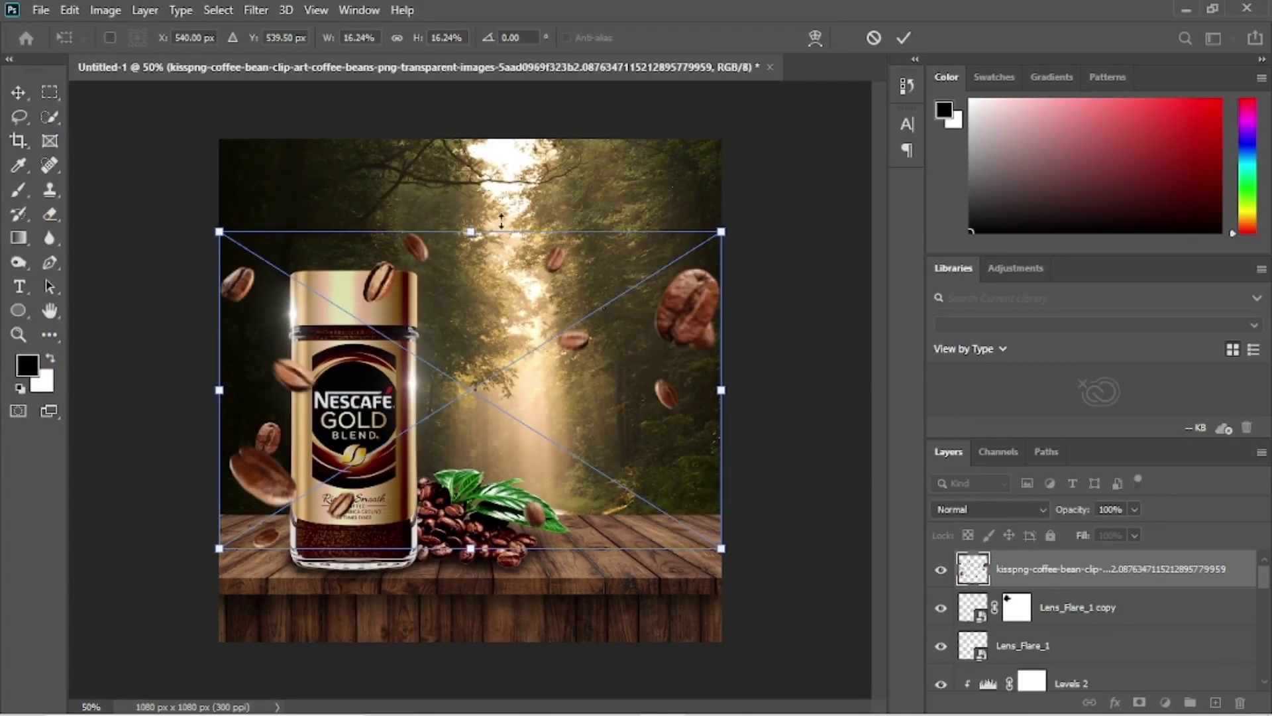
# - Move the flying coffee beans to the upper part of the canvas, scale them to about 16.41%, and reorder their layer behind the jar
pyautogui.moveTo(601, 379); pyautogui.dragTo(602, 335)
pyautogui.moveTo(722, 506)
pyautogui.mouseDown()
pyautogui.moveTo(760, 577)
pyautogui.moveTo(724, 508)
pyautogui.mouseUp()
pyautogui.moveTo(631, 408); pyautogui.dragTo(630, 369)
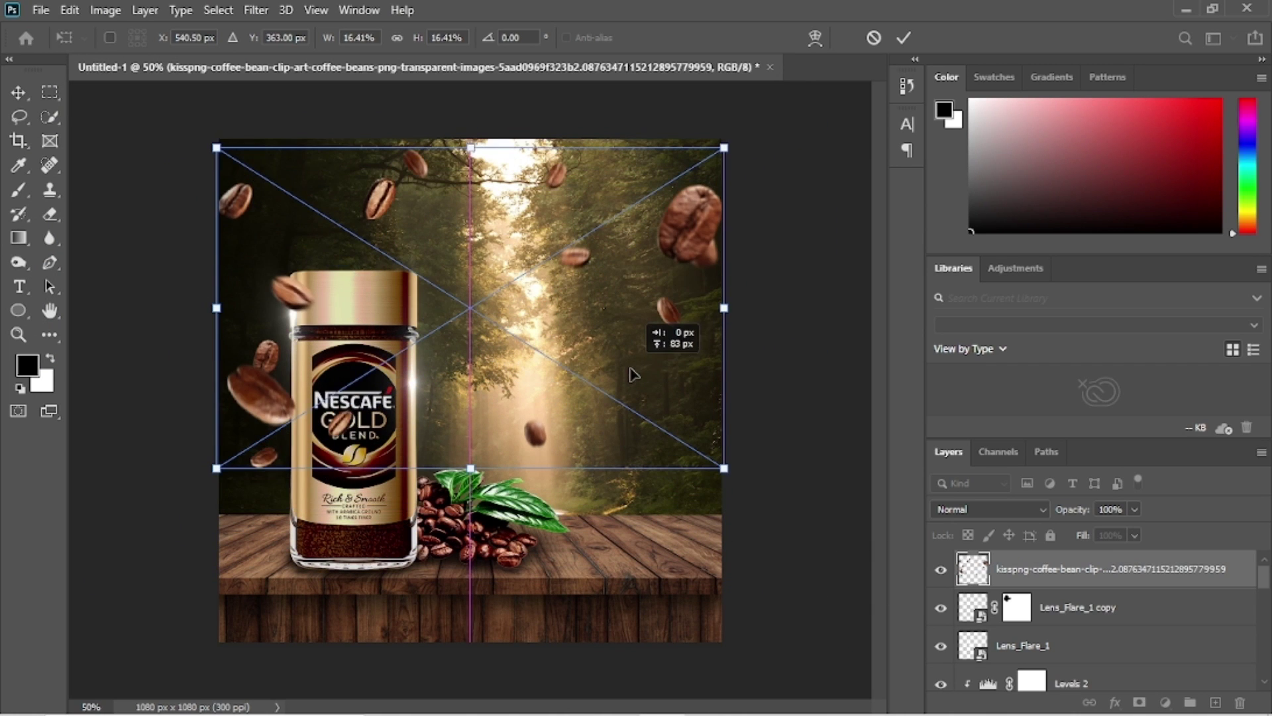
pyautogui.moveTo(797, 487); pyautogui.dragTo(656, 418)
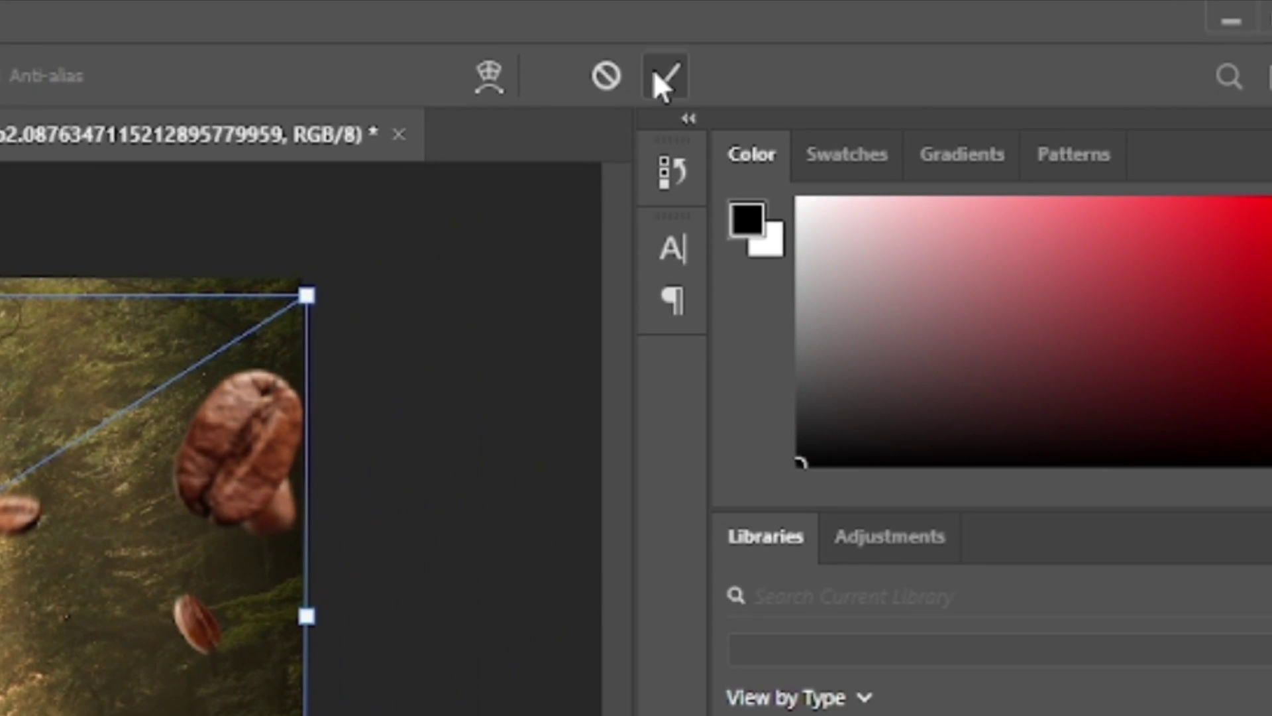
pyautogui.click(654, 74)
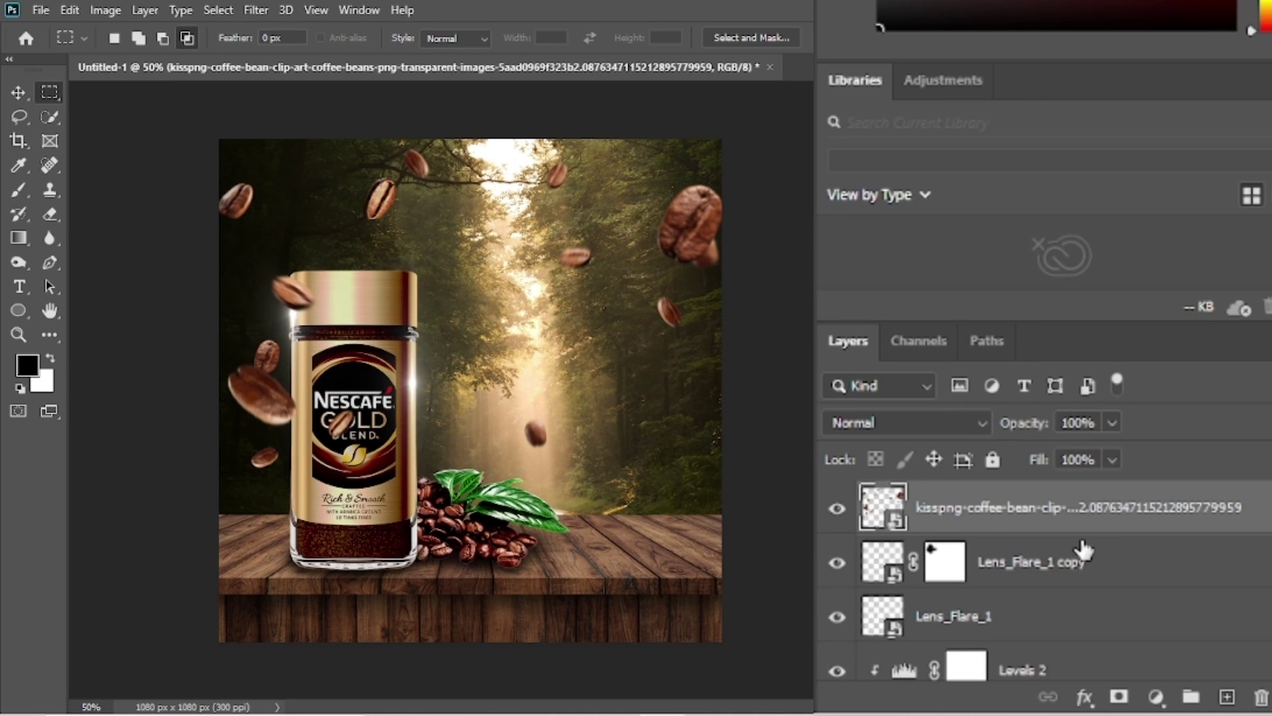
pyautogui.moveTo(1083, 549); pyautogui.dragTo(1053, 587)
pyautogui.scroll(-3, 989, 585)
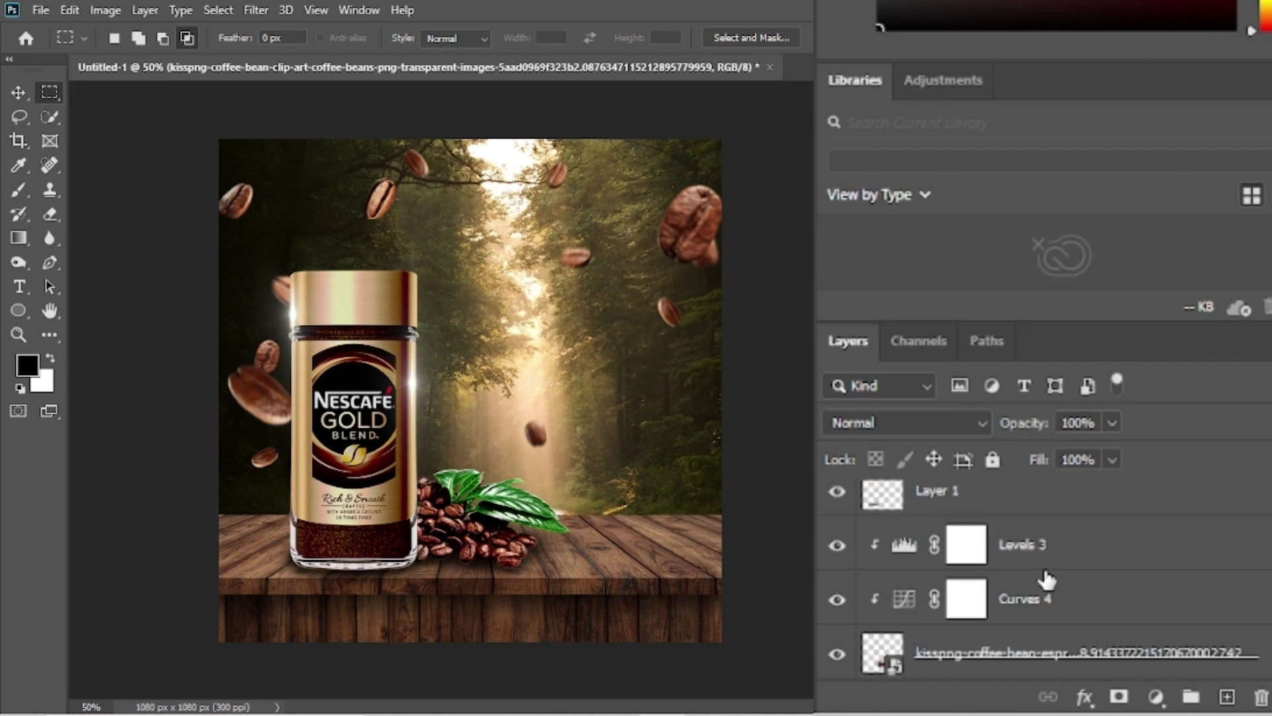
# - Review the settings of the Curves and Levels adjustments clipped to the coffee bean pile
pyautogui.doubleClick(971, 587)
pyautogui.moveTo(922, 359); pyautogui.dragTo(922, 359)
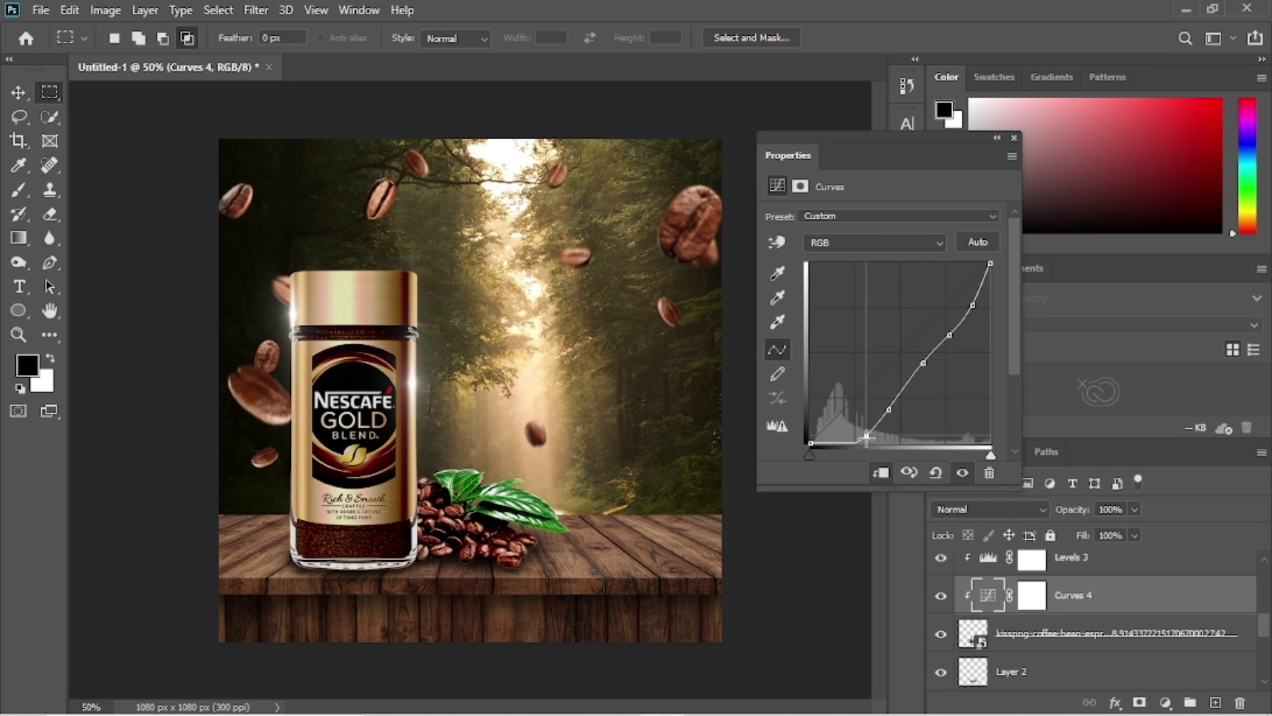
pyautogui.click(1014, 138)
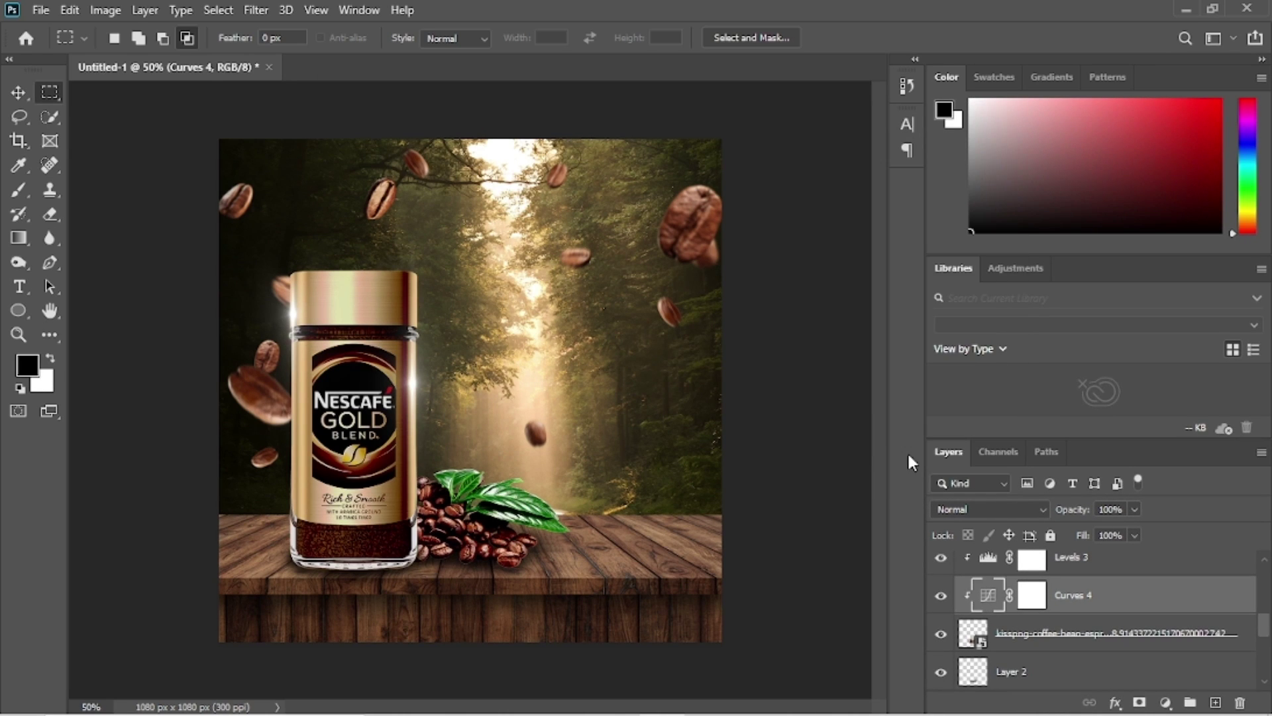
pyautogui.doubleClick(987, 563)
pyautogui.press('Escape')
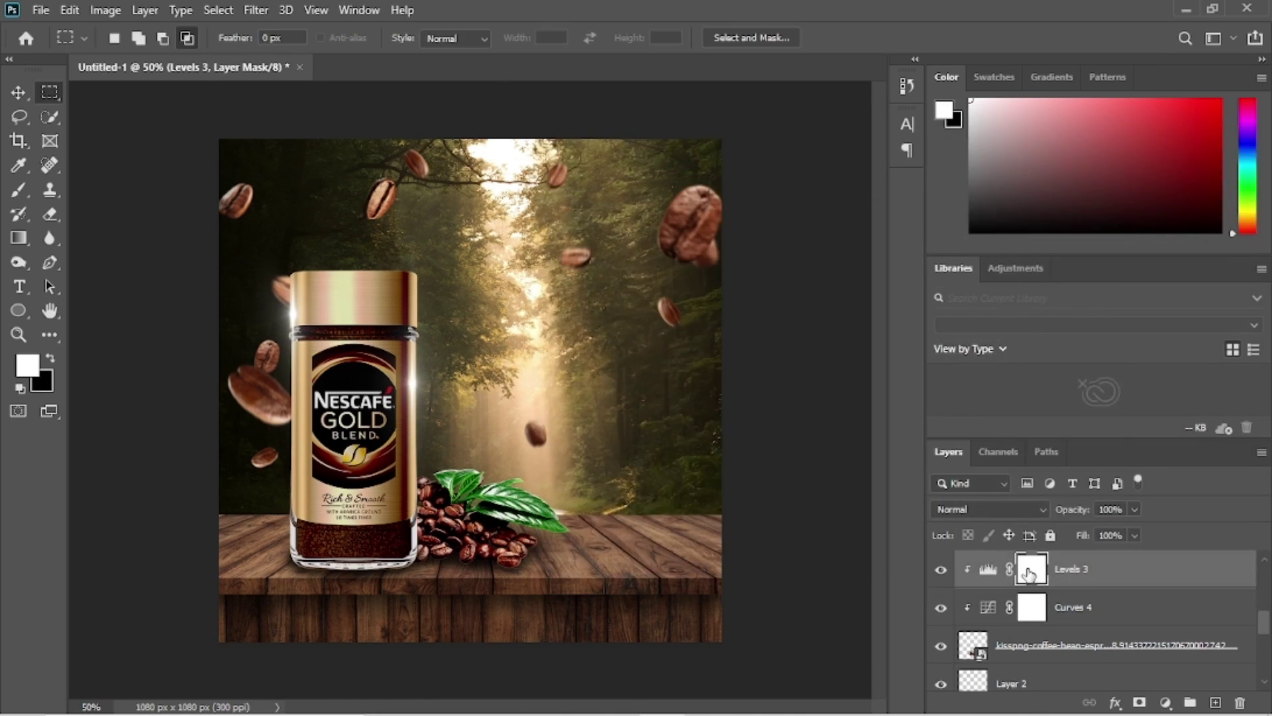
pyautogui.doubleClick(987, 570)
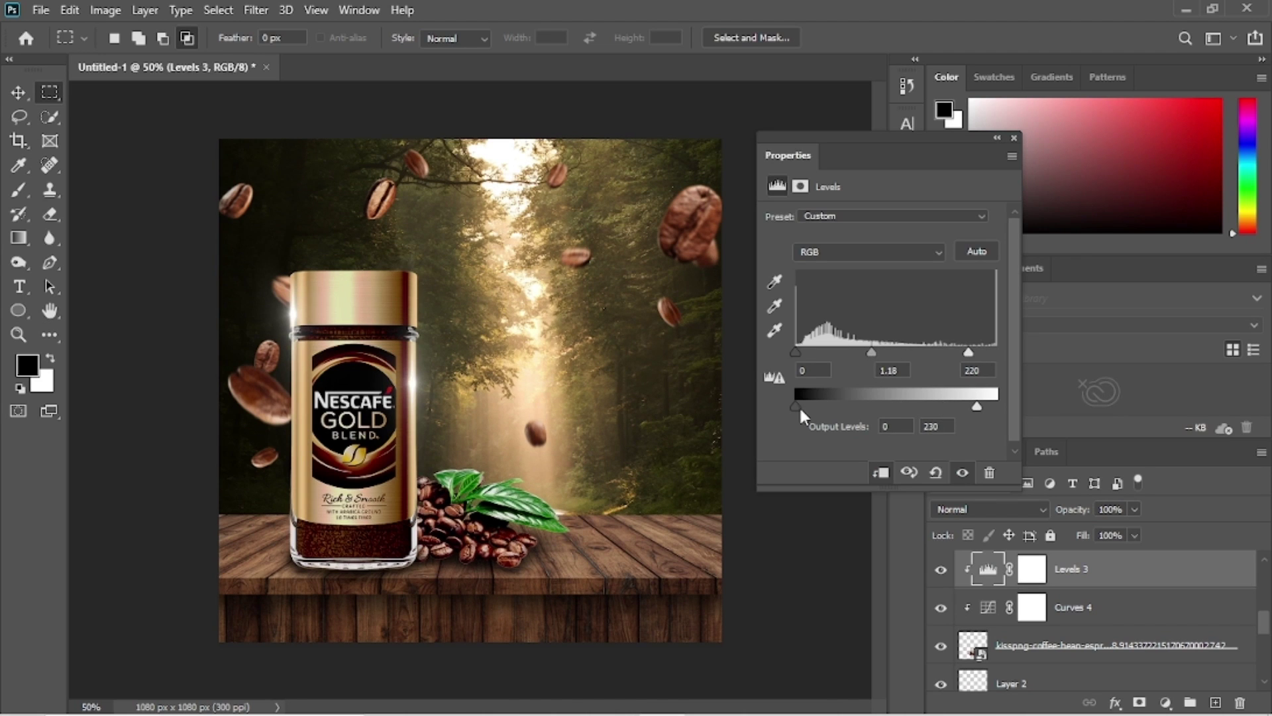
# - Save the layered composite as a Photoshop file named Untitled-1 in the New folder inside the coffee folder
pyautogui.click(41, 10)
pyautogui.click(134, 211)
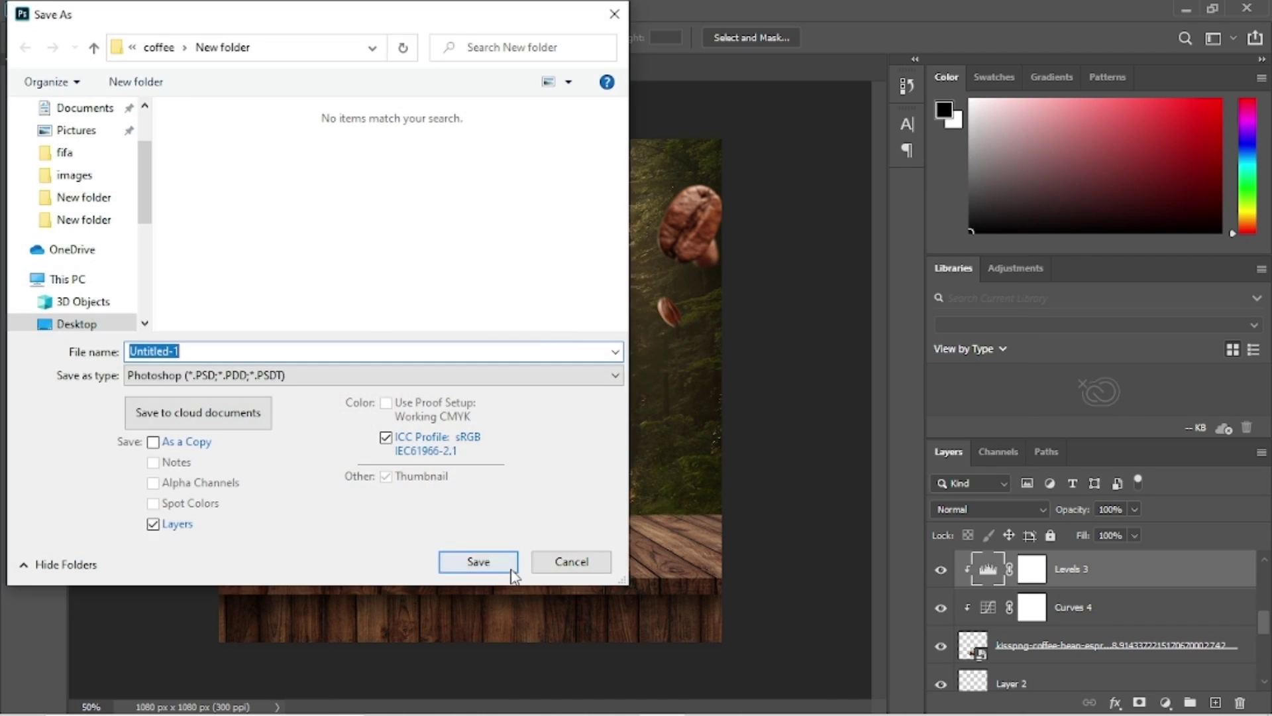
pyautogui.press('Return')
# - Start exporting the finished composite under the file name Untitled-1
pyautogui.click(42, 10)
pyautogui.click(86, 228)
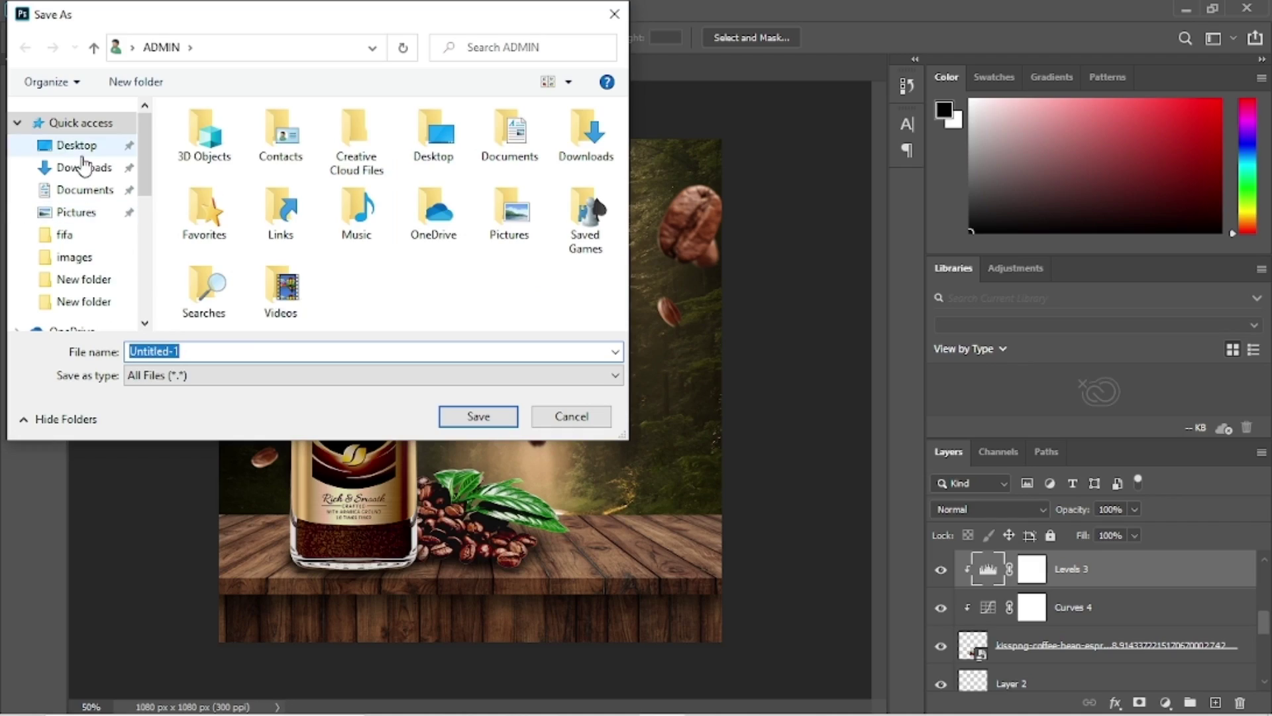